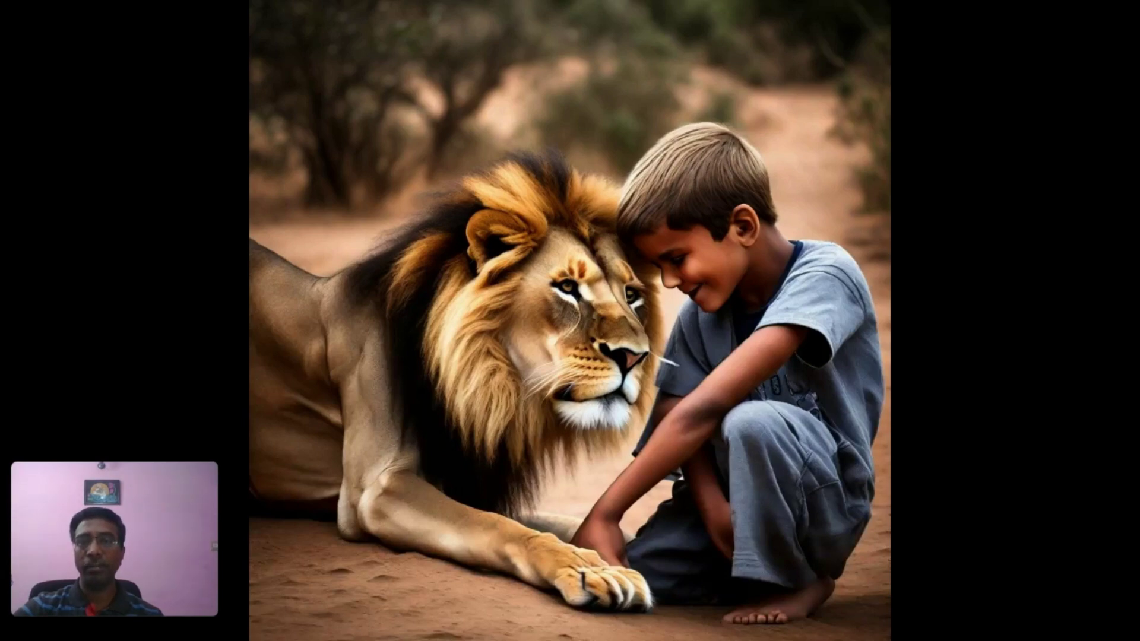
Step: Ask ChatGPT to "Create a short story for kids about 200 words"
mouse_move(765, 628)
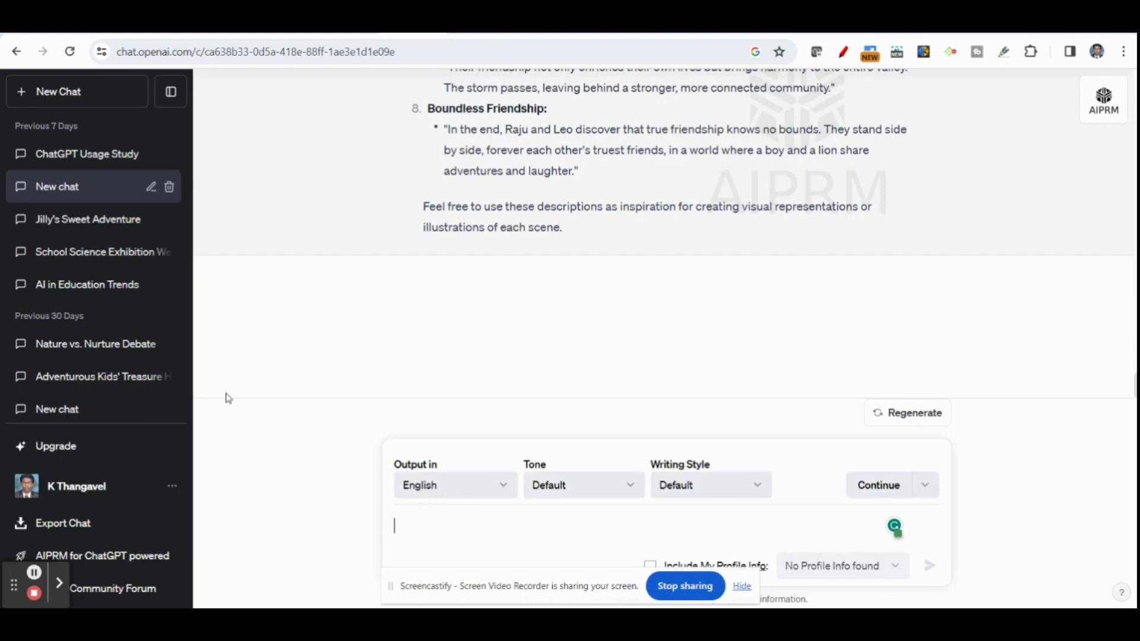
type("Create a short story for")
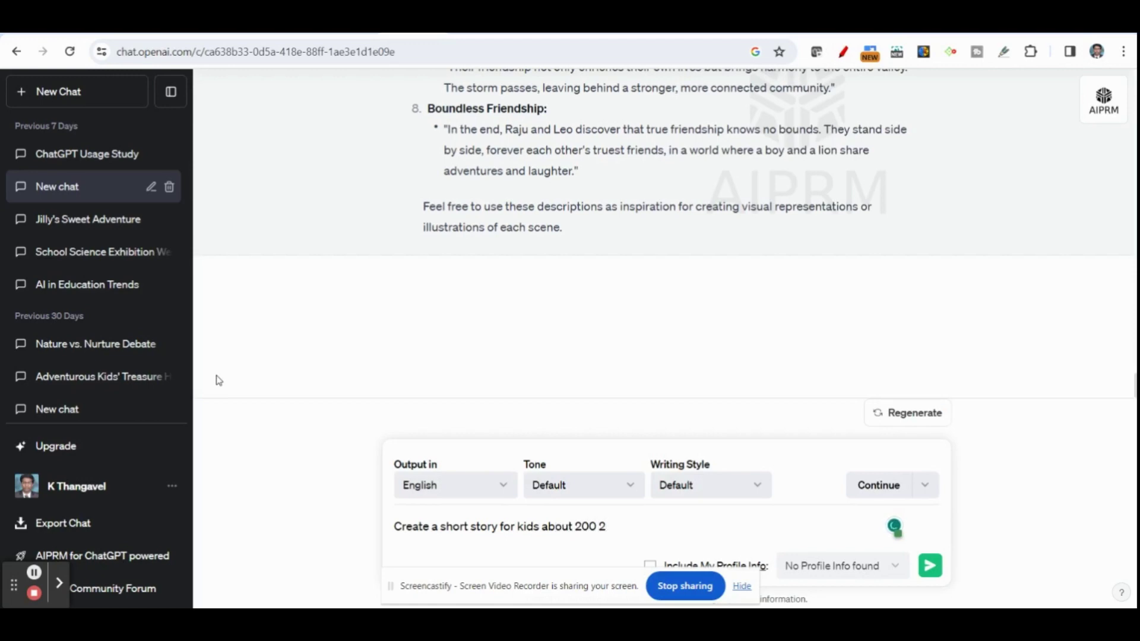
type("kids about 200 words")
left_click(930, 566)
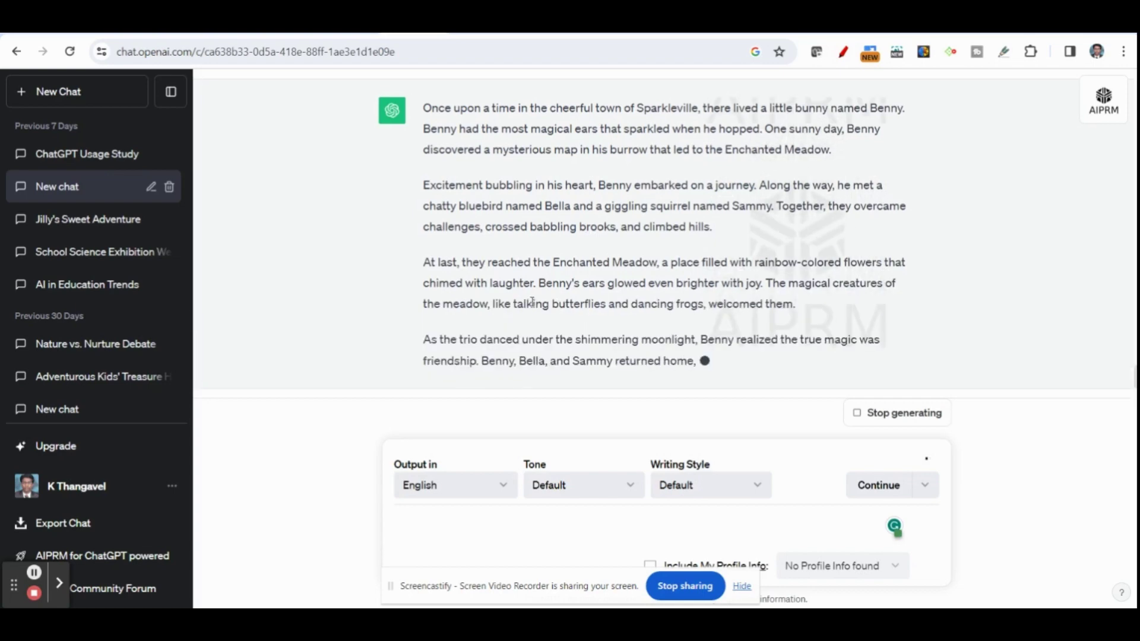
scroll(538, 297, "down", 2)
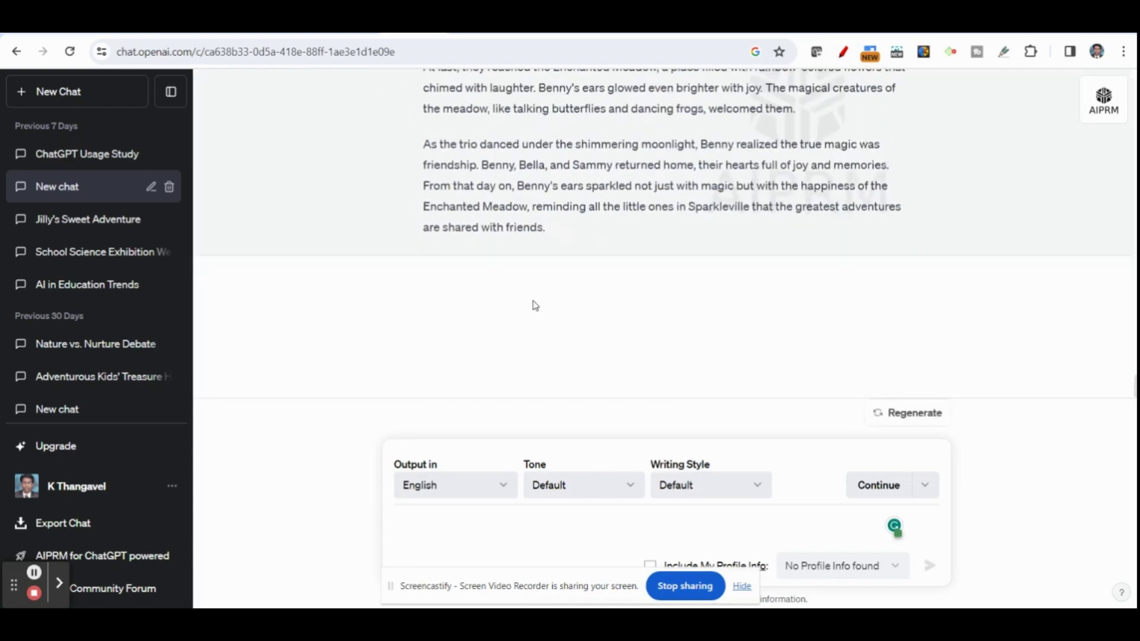
Step: Paste the prepared story about Raju and the lion cub Leo into the chat and submit it
scroll(535, 306, "up", 4)
key("ctrl+v")
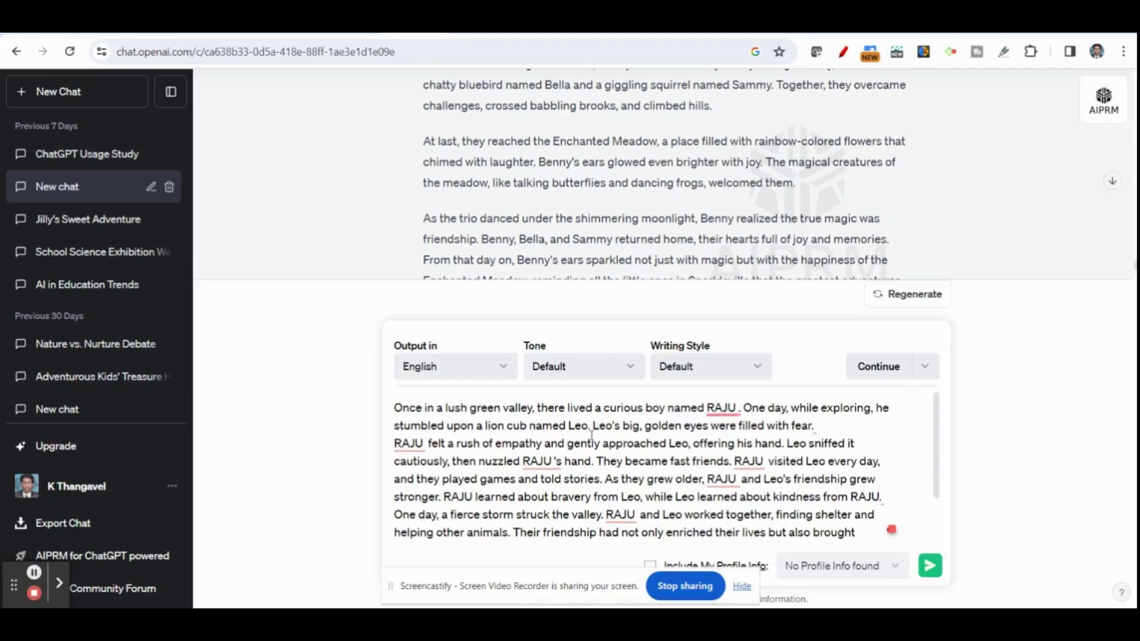
mouse_move(723, 409)
mouse_move(531, 456)
scroll(531, 456, "down", 2)
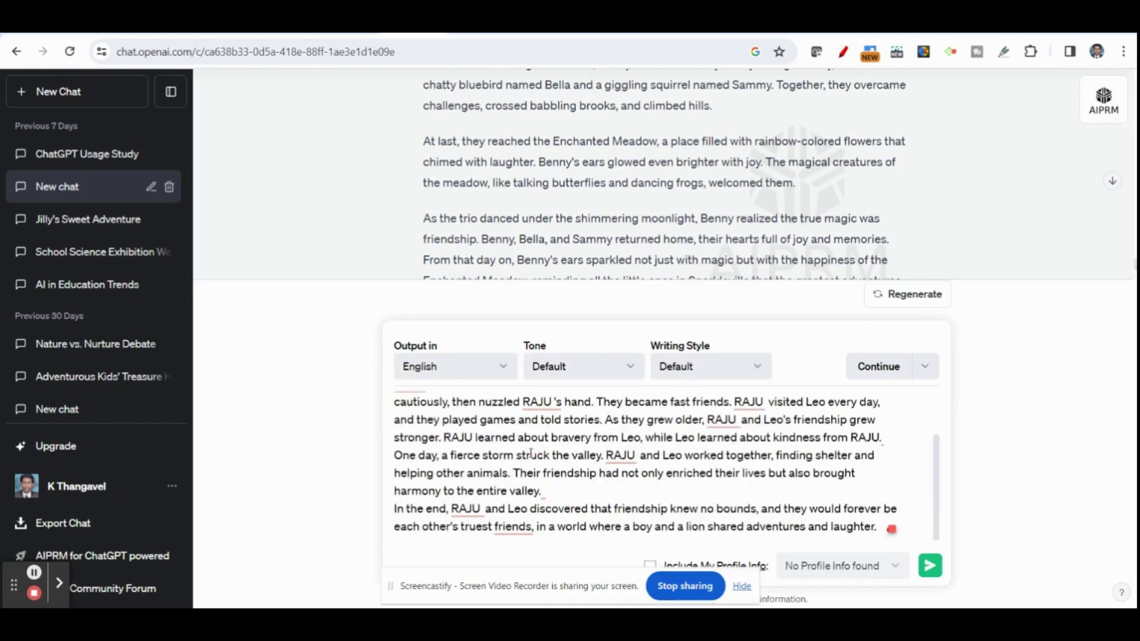
key("Return")
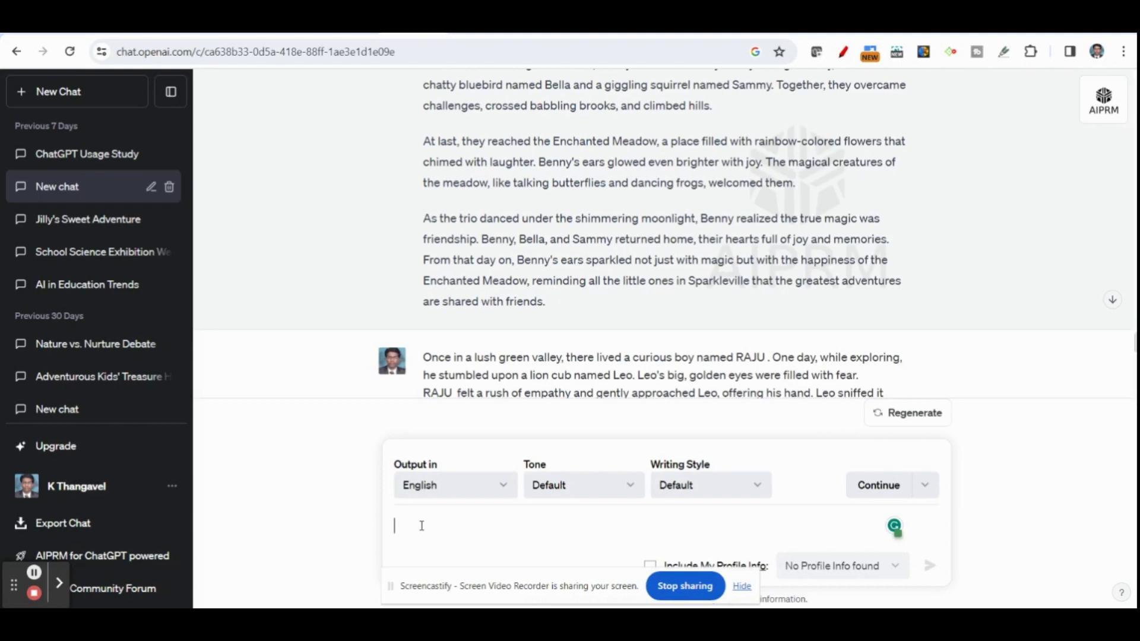
Step: Submit the prompt "Create frames for creating images for visualisation." for the Raju and Leo story
type("Create frames for creating imag")
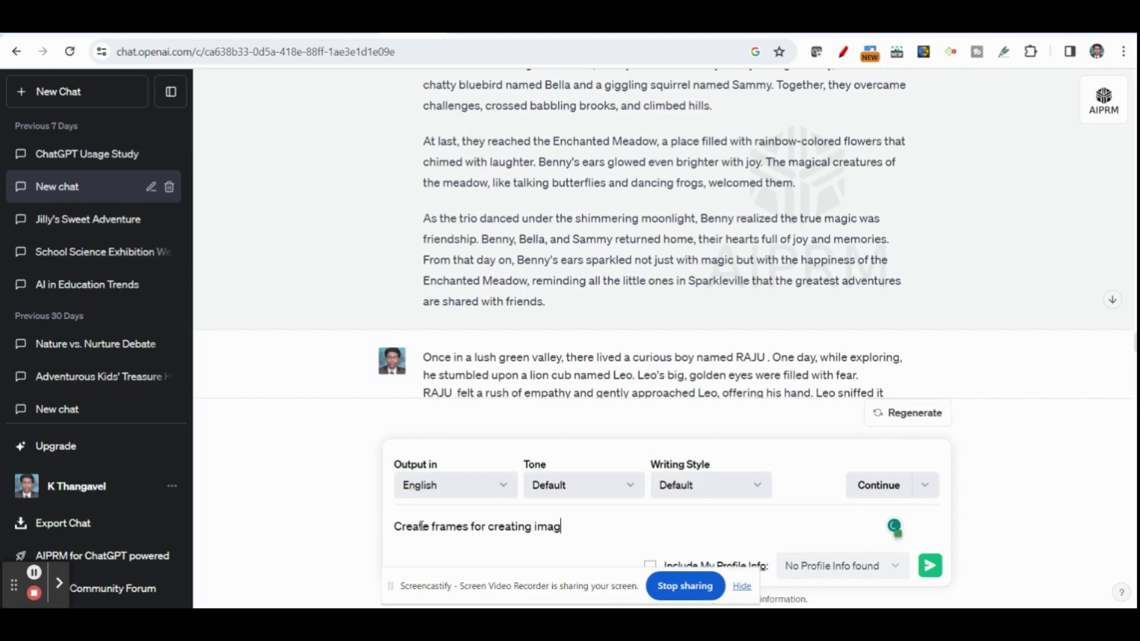
type("isualisati")
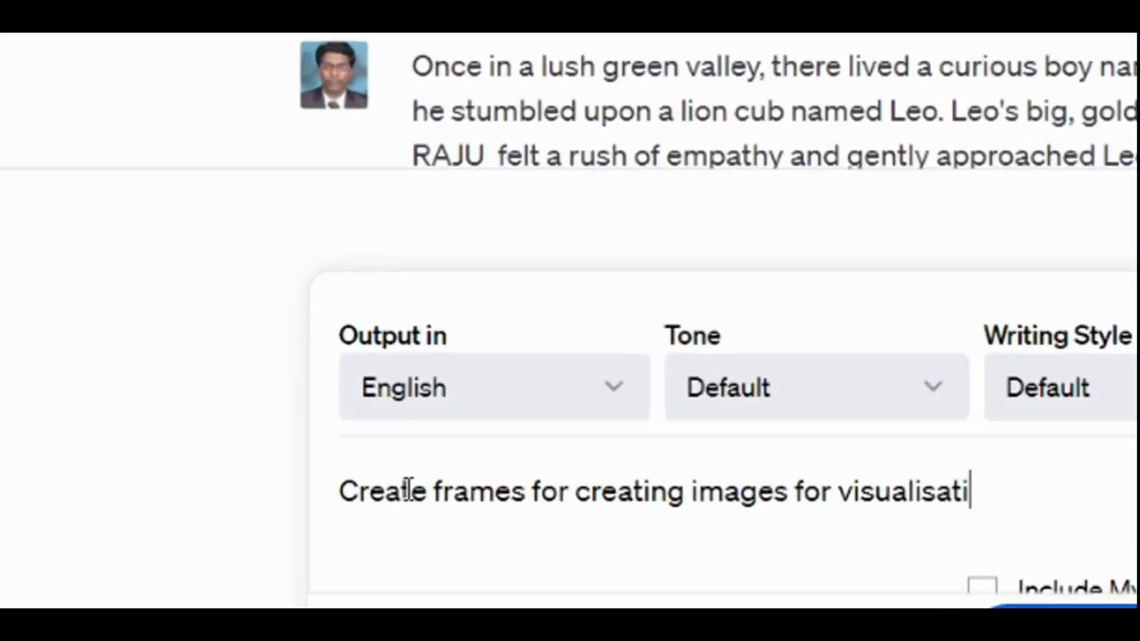
type("on.")
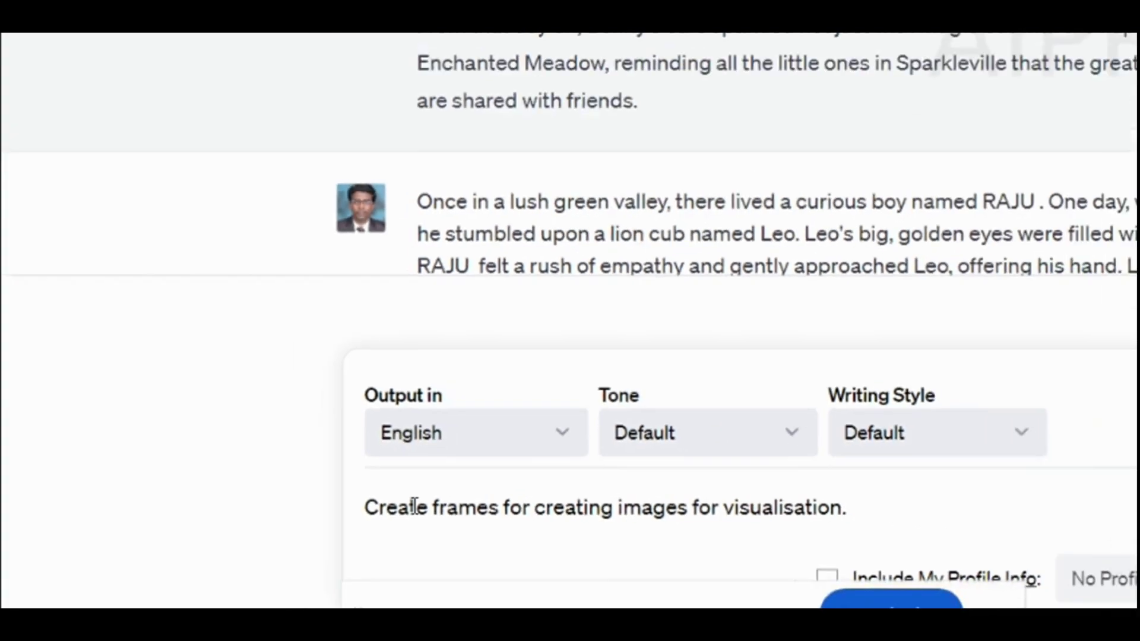
key("Return")
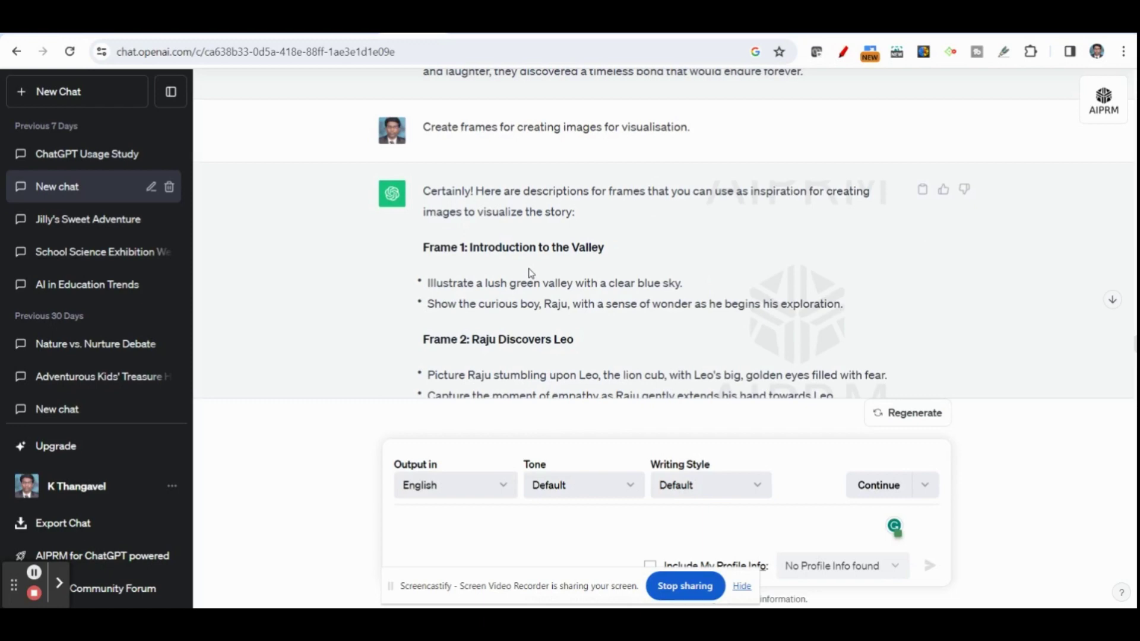
Step: Read through the scene descriptions for Frames 1 to 8 in ChatGPT's reply
scroll(530, 272, "down", 1)
scroll(530, 269, "down", 1)
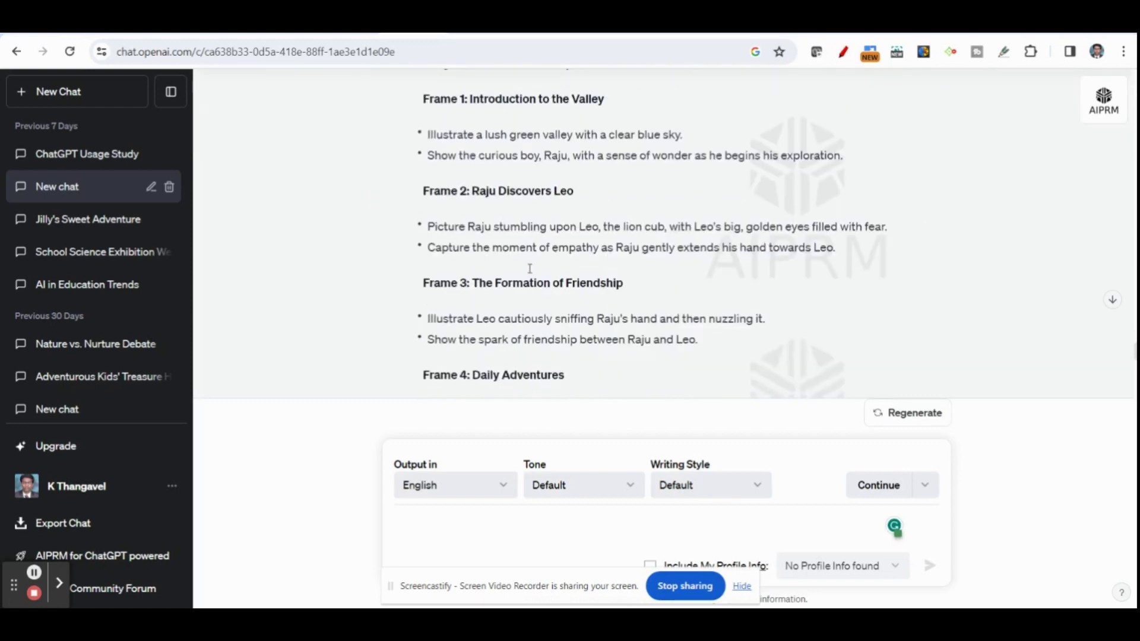
scroll(530, 273, "down", 6)
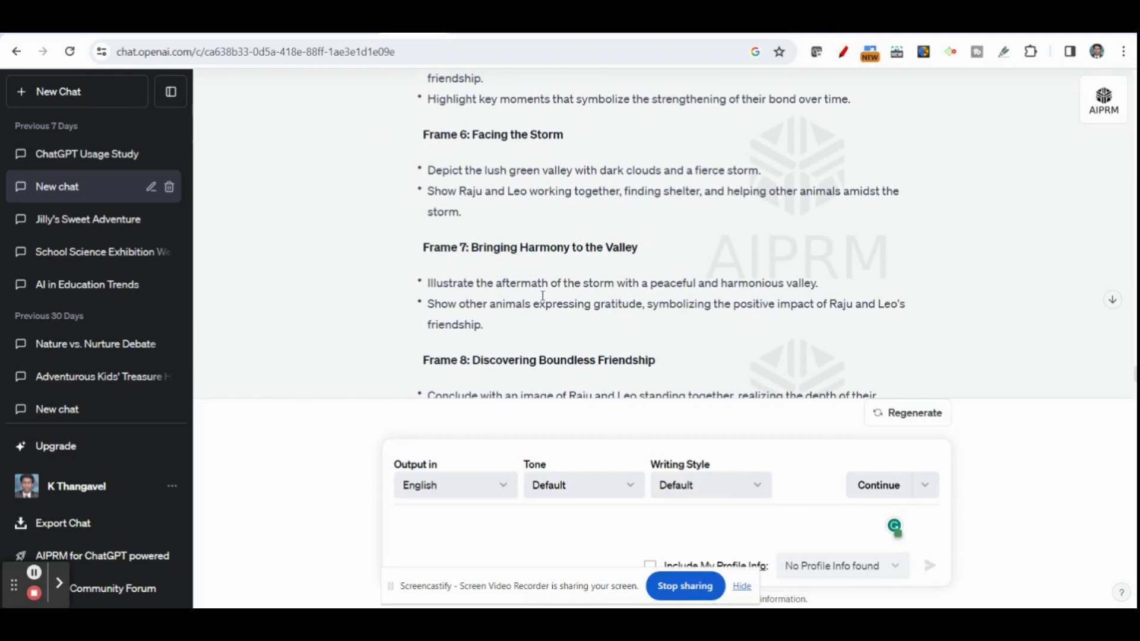
scroll(542, 295, "down", 2)
scroll(545, 282, "up", 3)
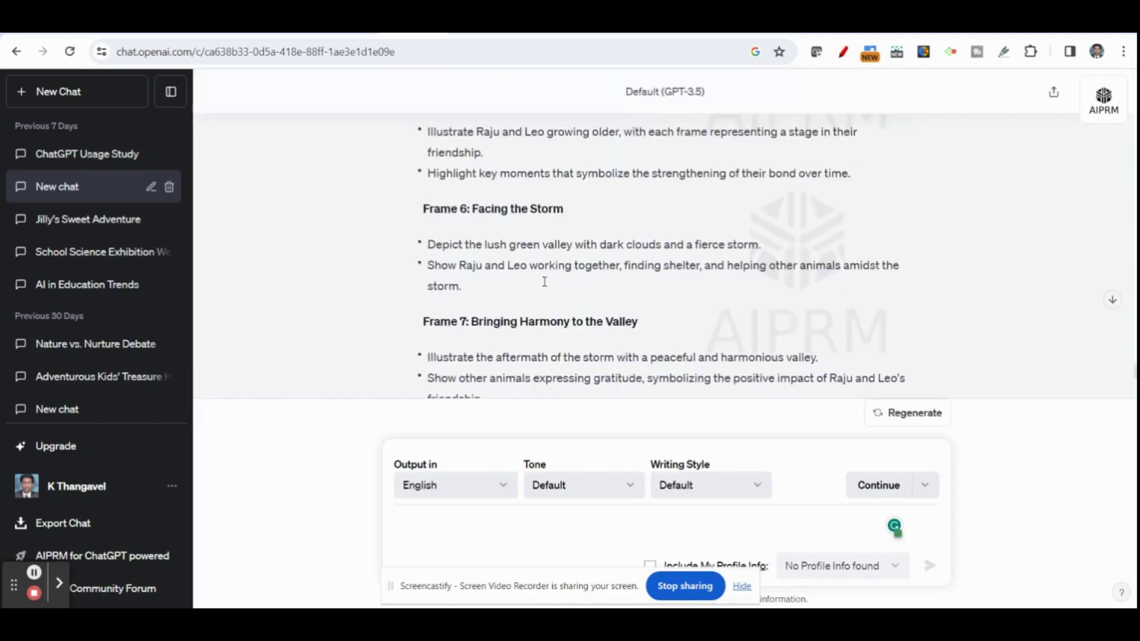
scroll(545, 282, "up", 6)
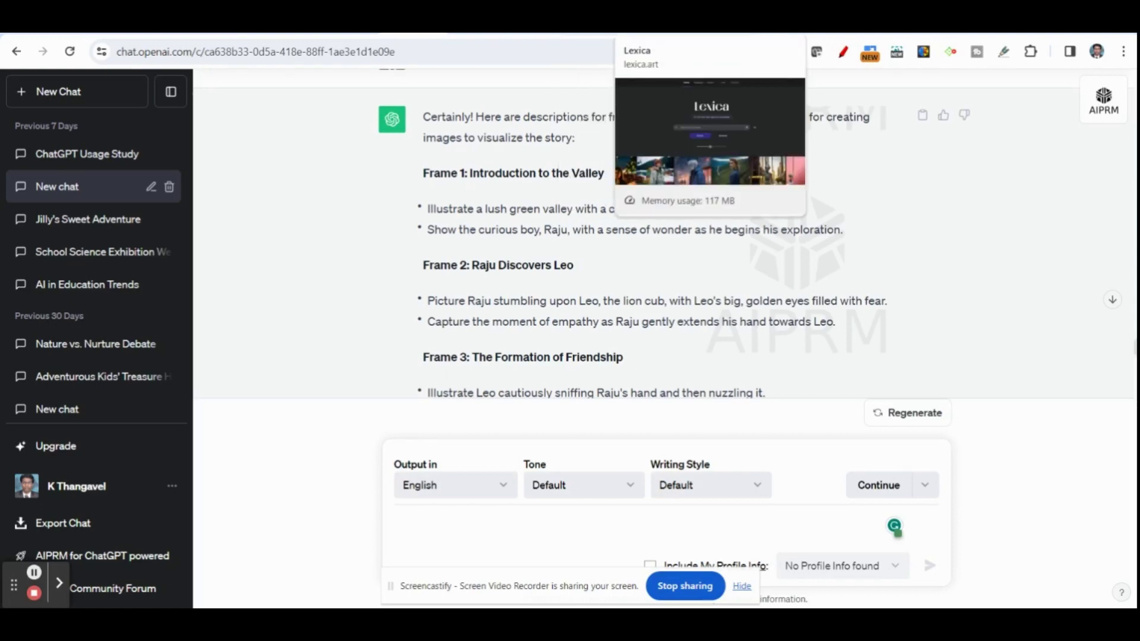
Step: Switch to Lexica and browse the sample images on its home page
left_click(606, 30)
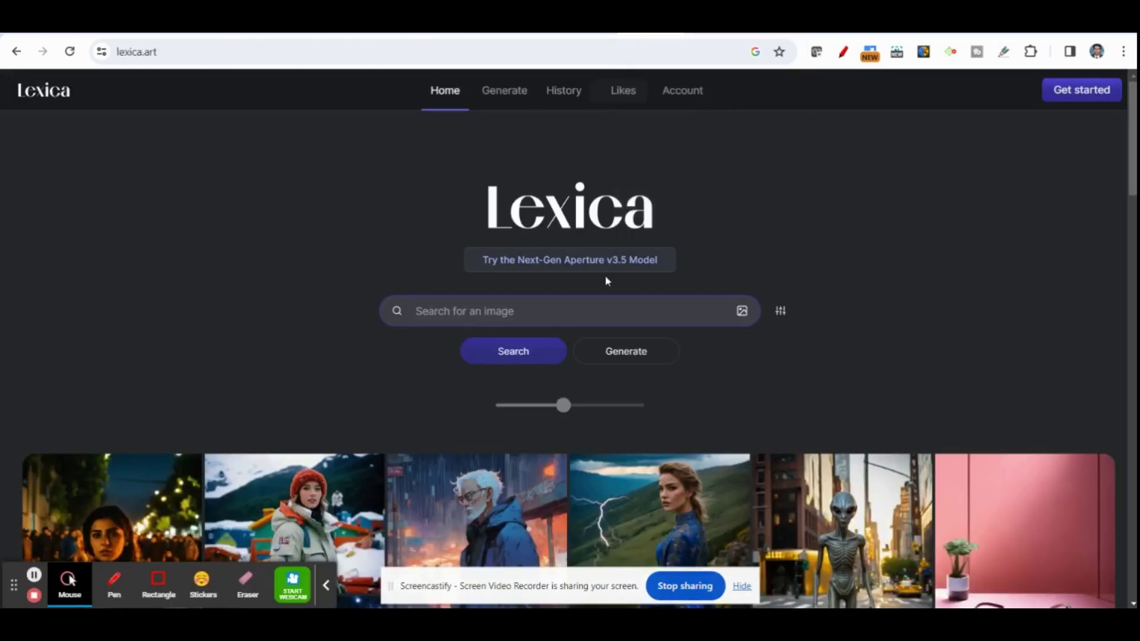
scroll(780, 256, "down", 3)
scroll(789, 287, "down", 3)
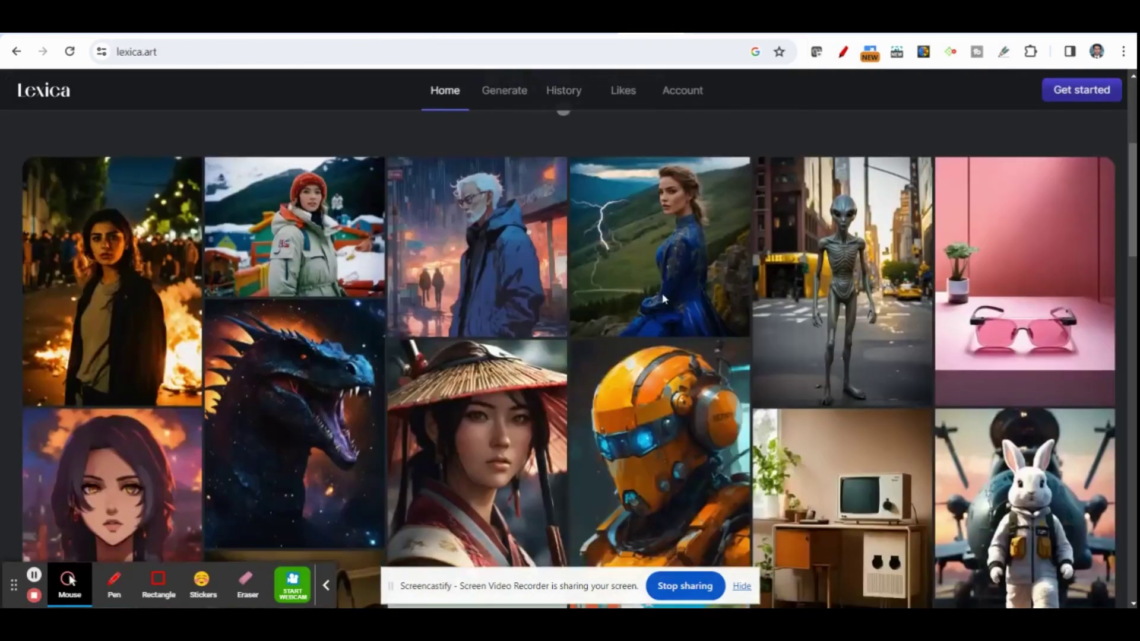
scroll(714, 186, "up", 6)
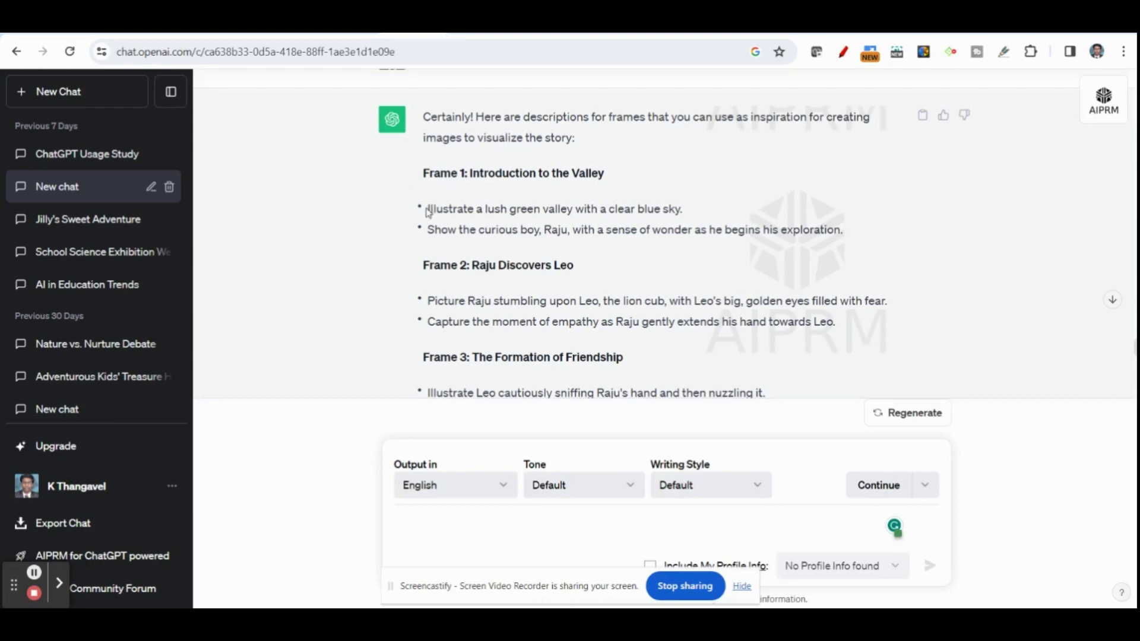
Step: Copy ChatGPT's first Frame 1 description, "Illustrate a lush green valley with a clear blue sky.", and generate images from it in Leonardo.Ai
left_click_drag(429, 208, 692, 212)
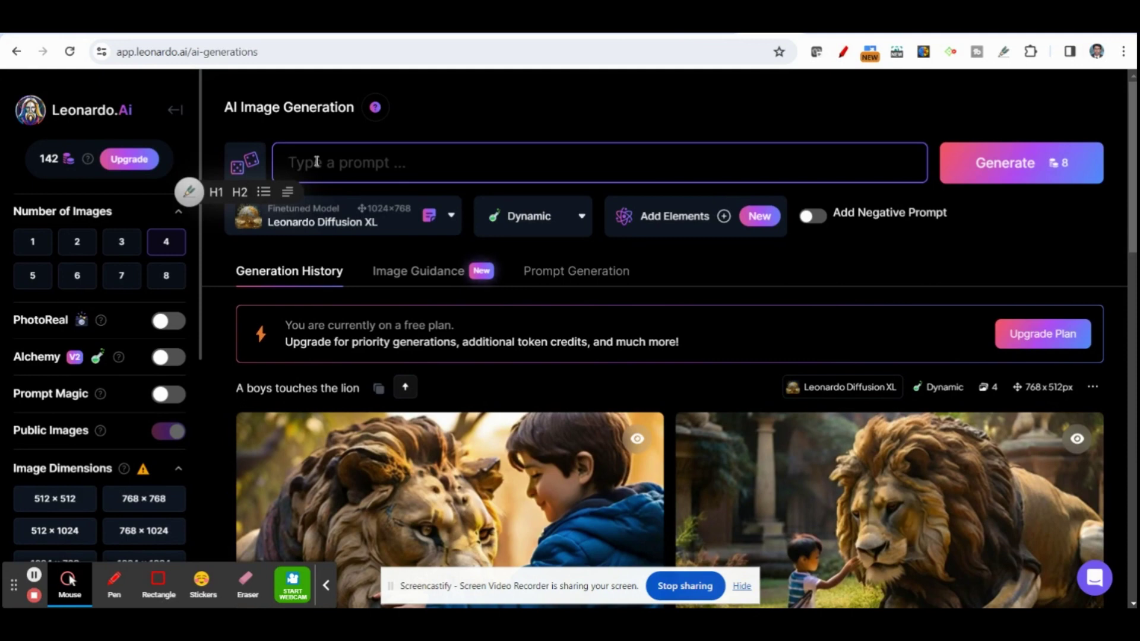
type("Illustrate a lush green valley with a clear blue sky.")
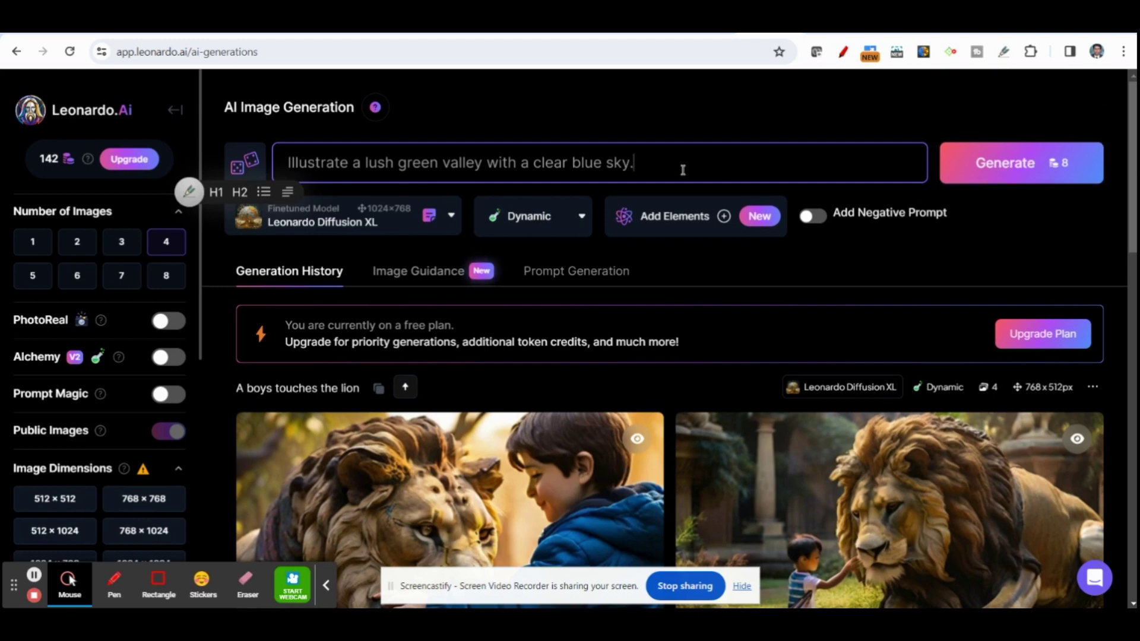
left_click(1012, 172)
Step: Compare the generated valley pictures, then open the first one and download it
scroll(354, 403, "down", 5)
scroll(402, 390, "up", 2)
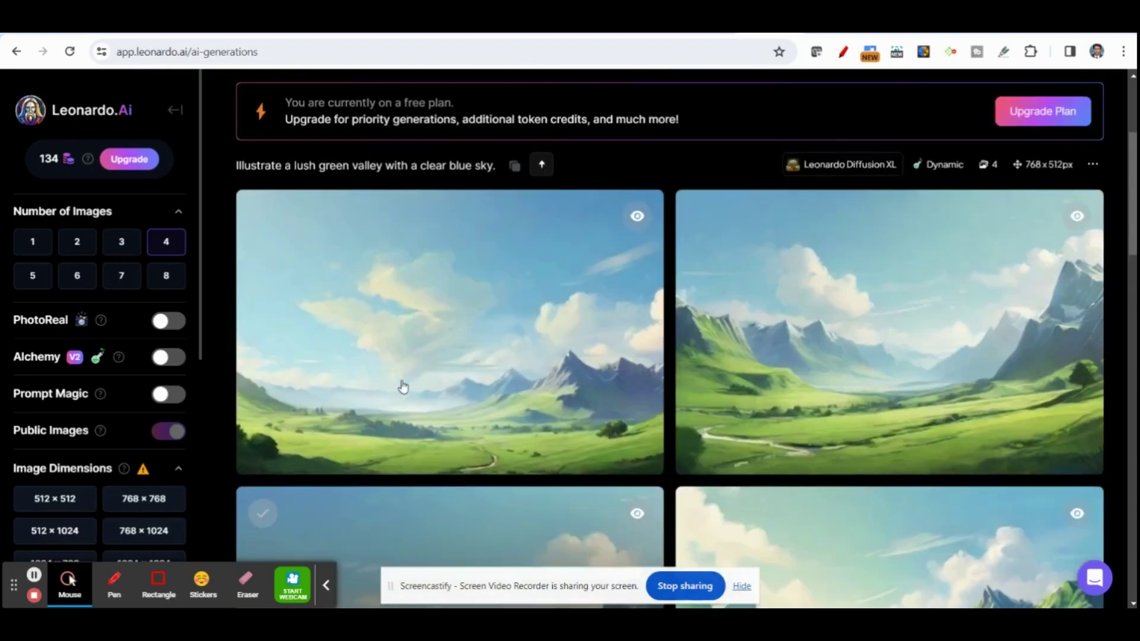
scroll(404, 387, "down", 4)
scroll(403, 404, "up", 4)
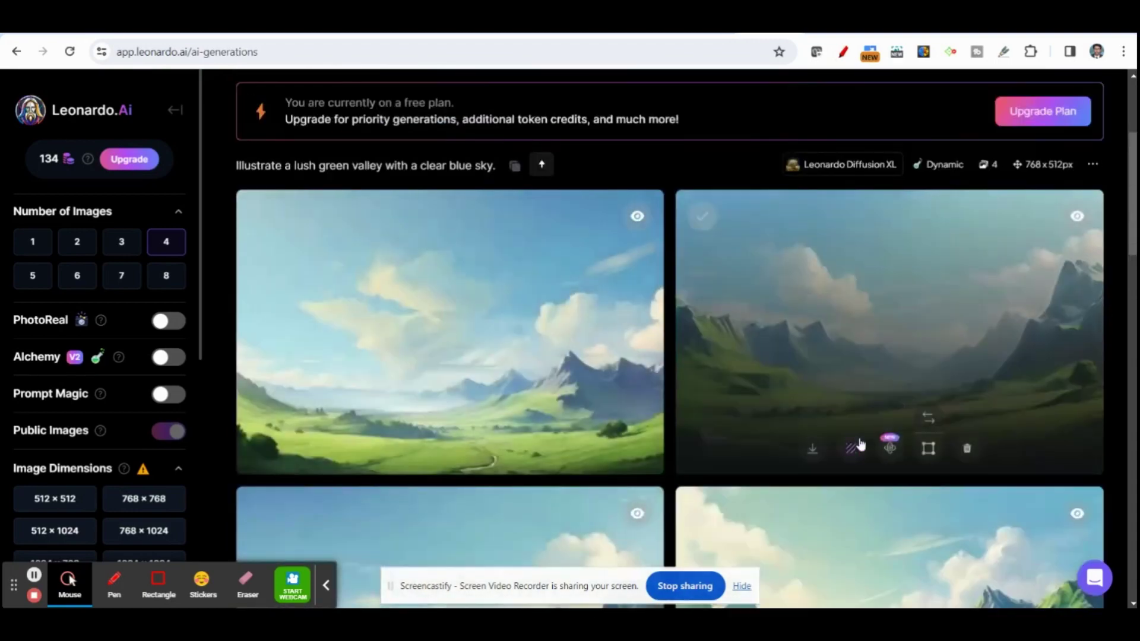
scroll(624, 297, "up", 2)
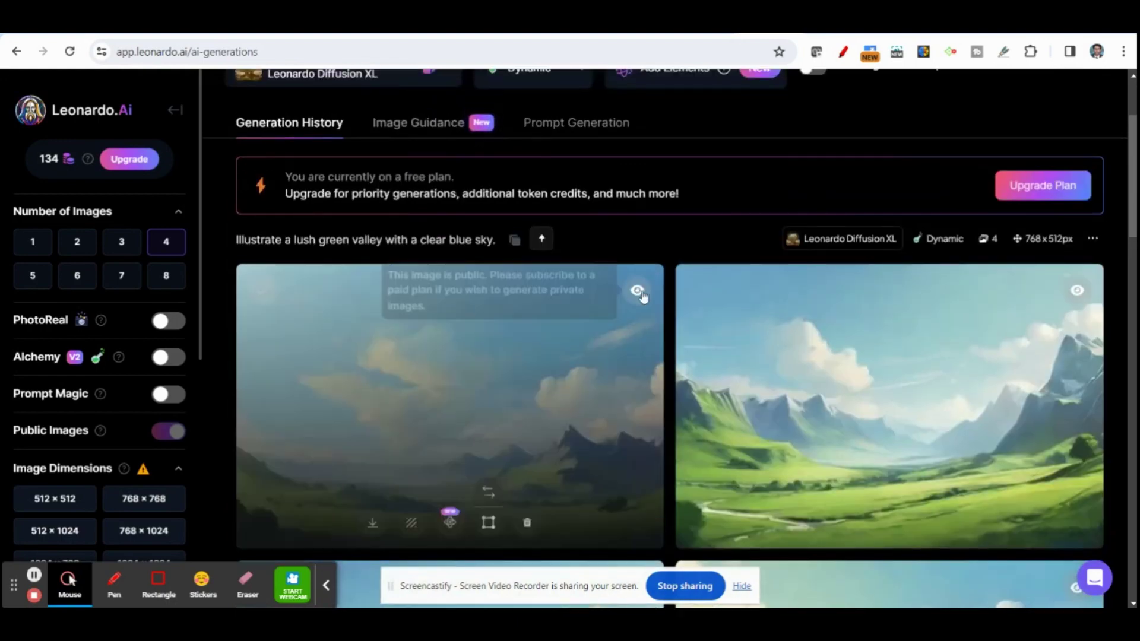
scroll(420, 372, "down", 1)
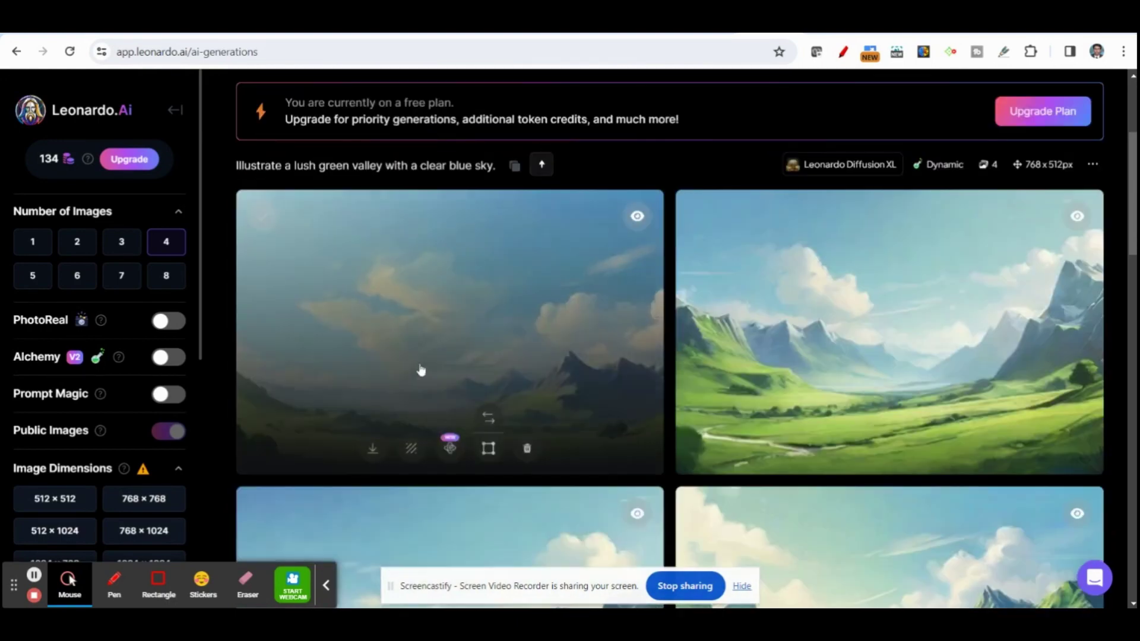
left_click(526, 337)
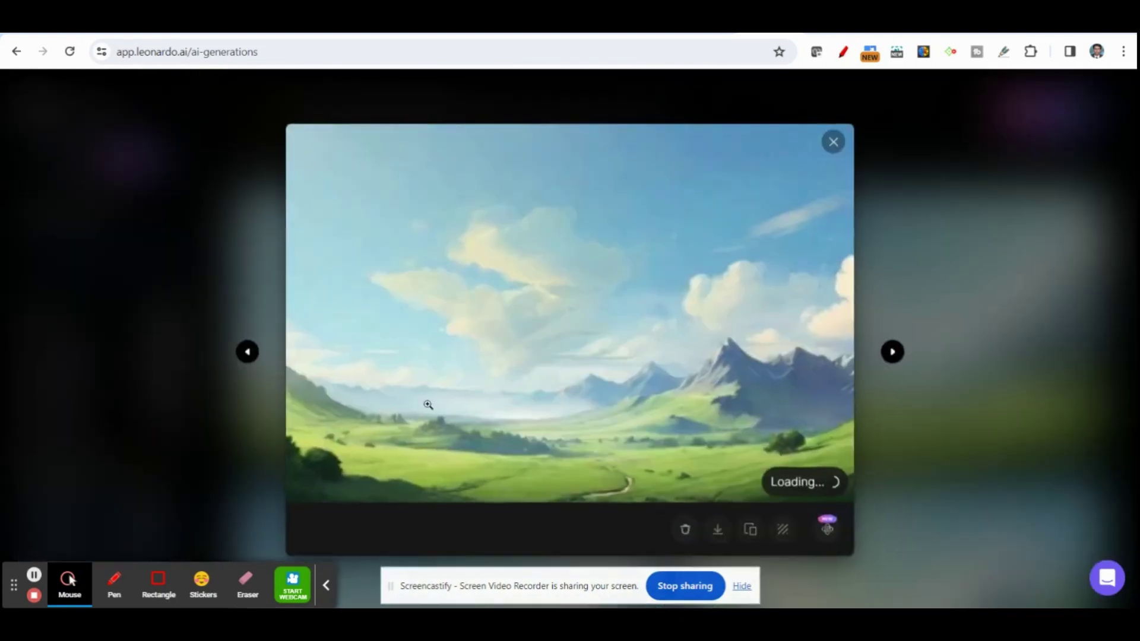
left_click(719, 531)
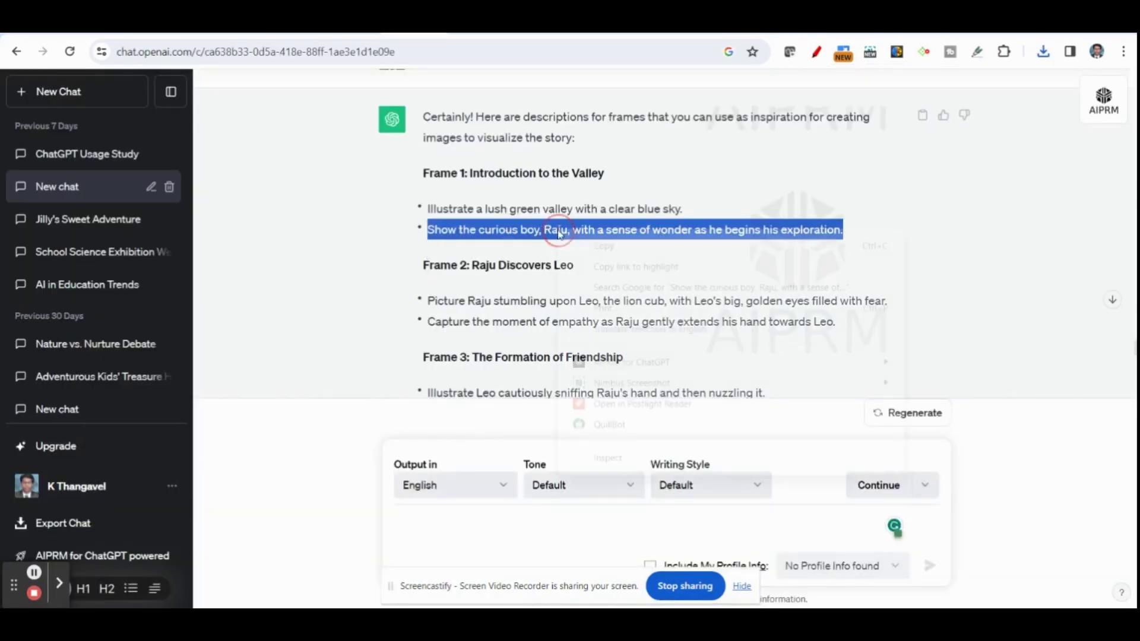
Step: Generate Leonardo.Ai images from ChatGPT's second Frame 1 description, "Show the curious boy, Raju, with a sense of wonder as he begins his exploration."
right_click(554, 233)
left_click(600, 249)
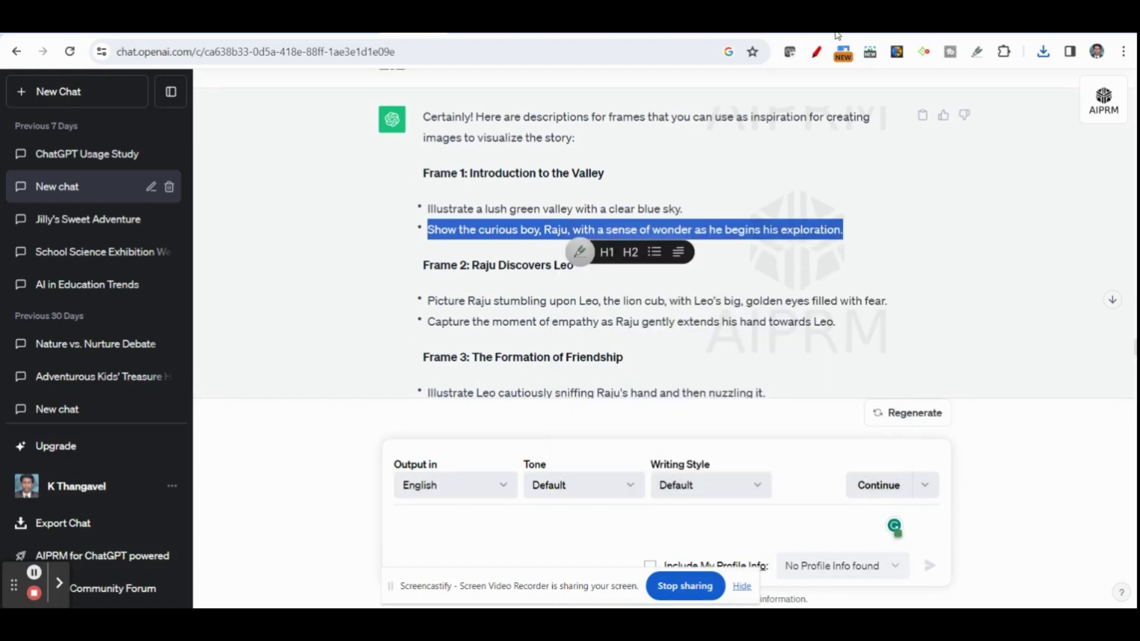
key("ctrl+Tab")
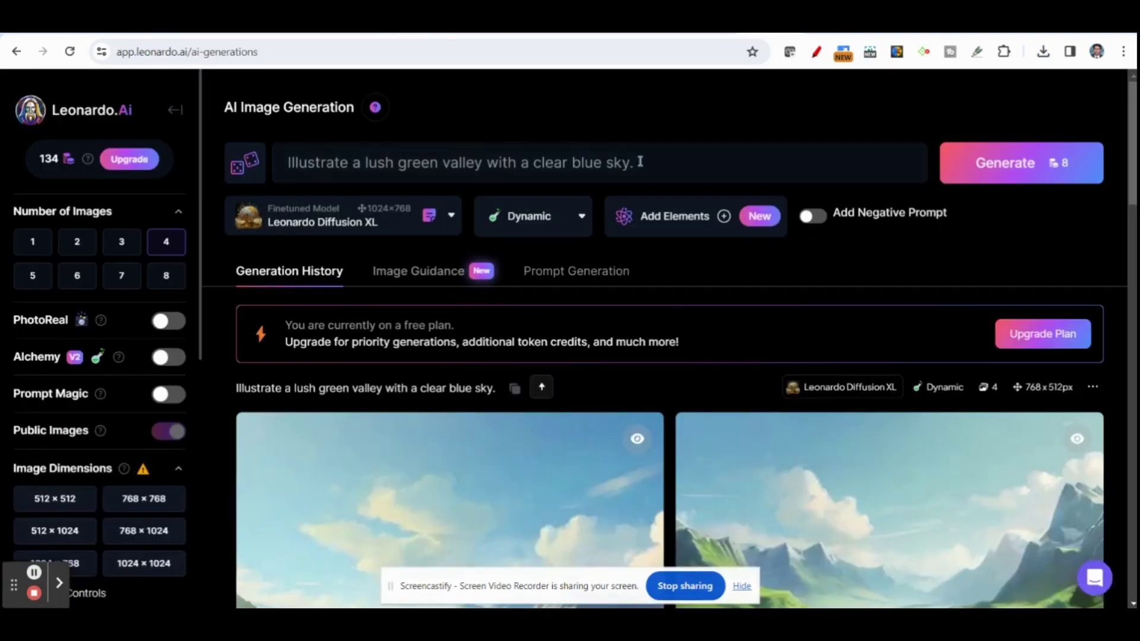
left_click_drag(636, 162, 265, 172)
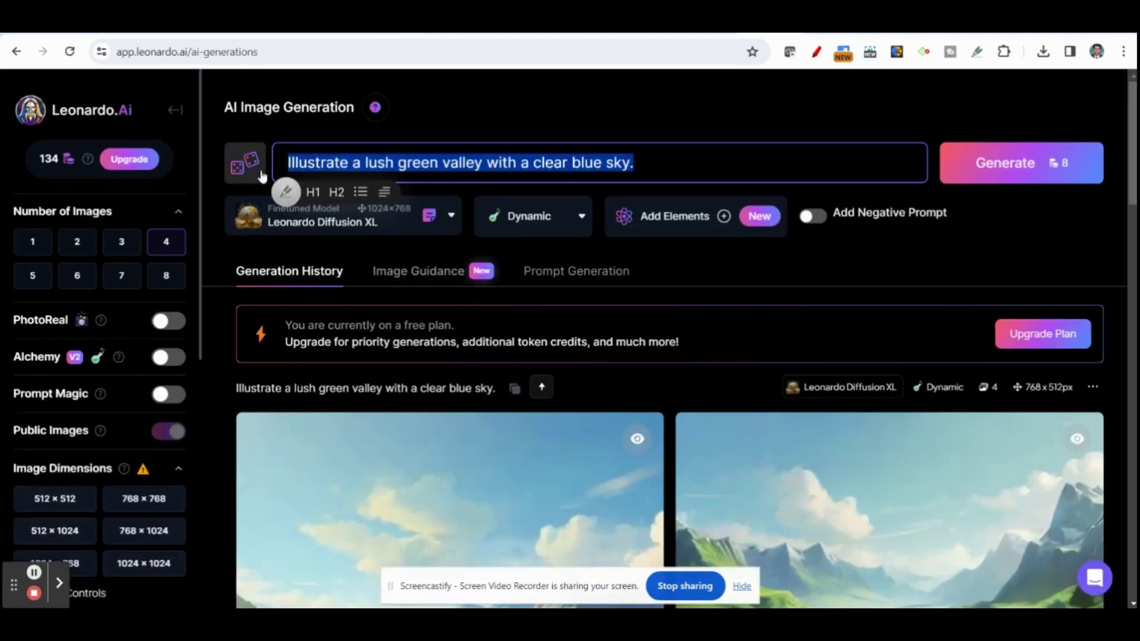
key("ctrl+v")
left_click(1057, 162)
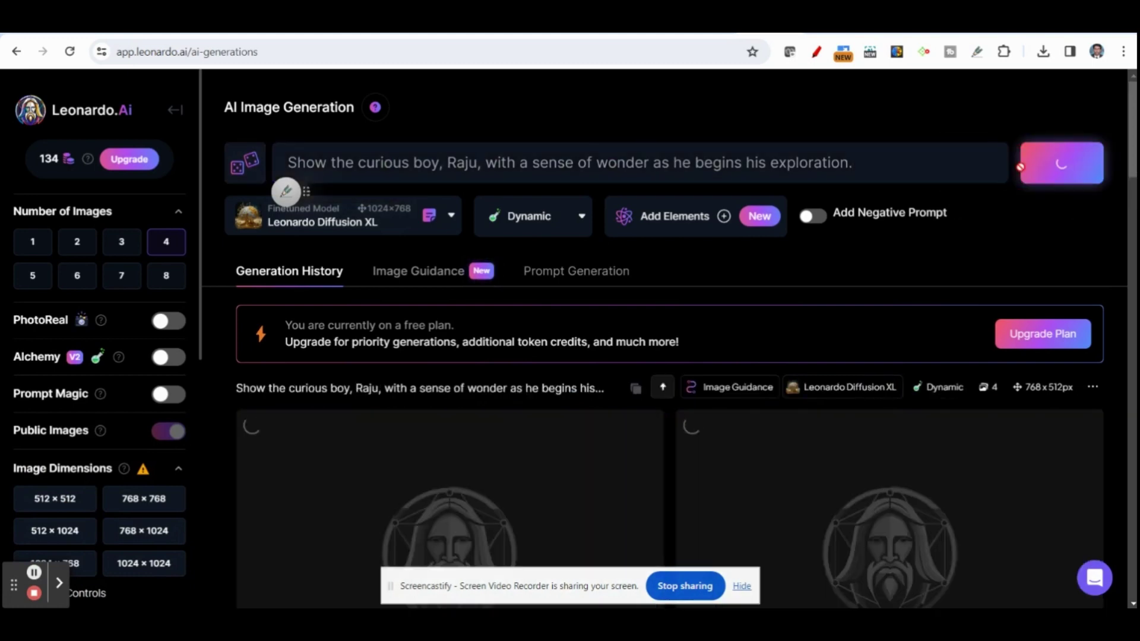
scroll(316, 410, "down", 5)
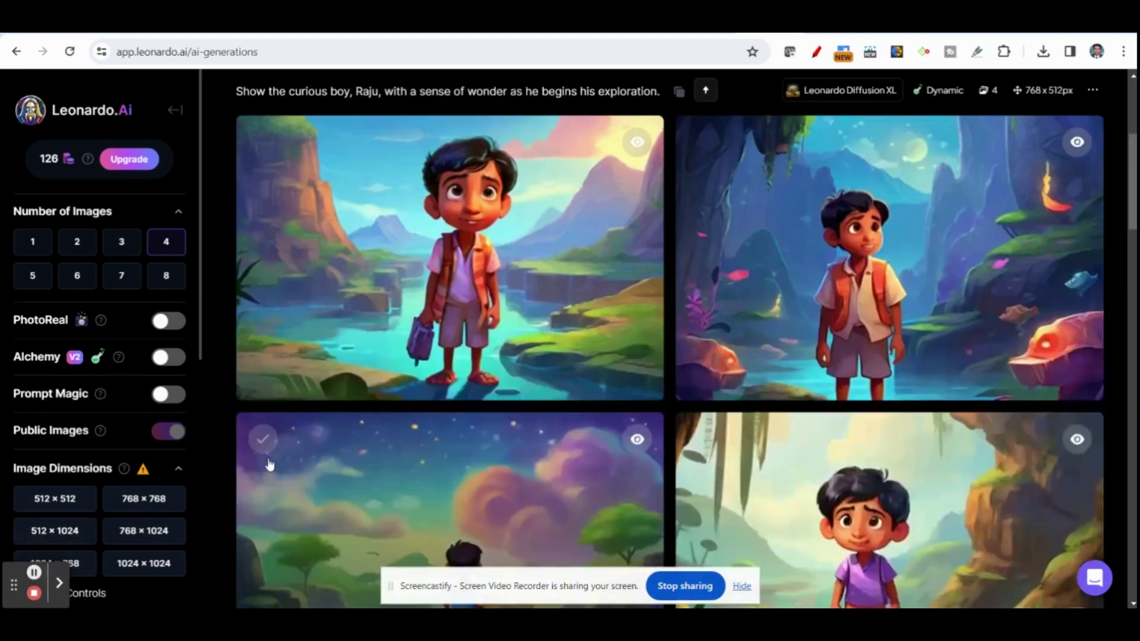
mouse_move(319, 406)
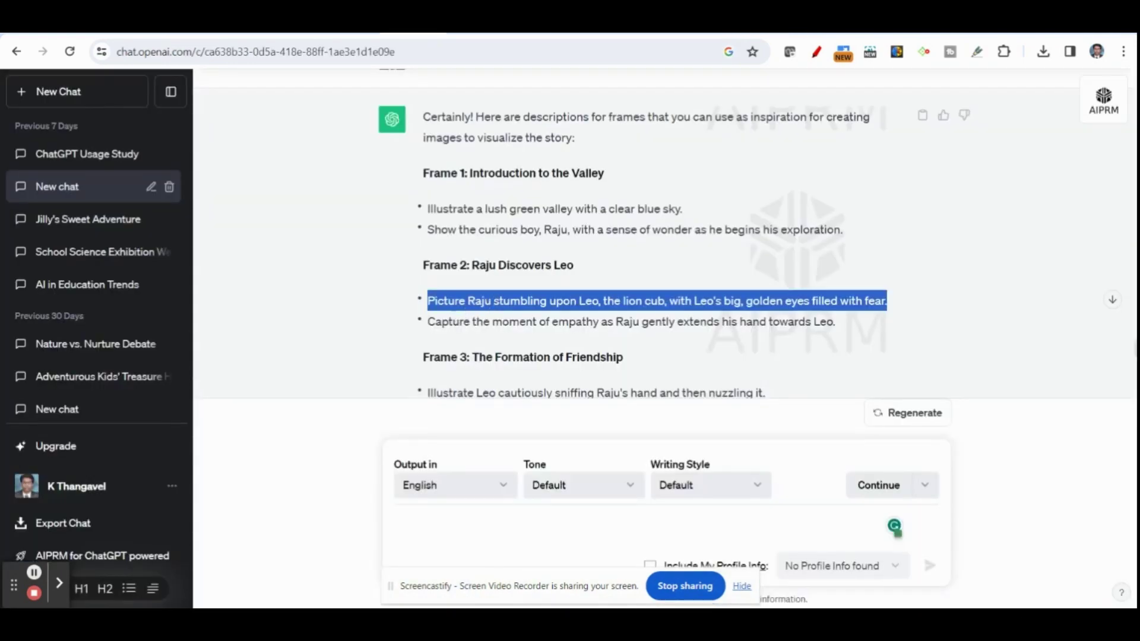
Step: Switch to Genmo, generate a video from "Picture Raju stumbling upon Leo, the lion cub, with Leo's big, golden eyes filled with fear." and view the clips
left_click(855, 18)
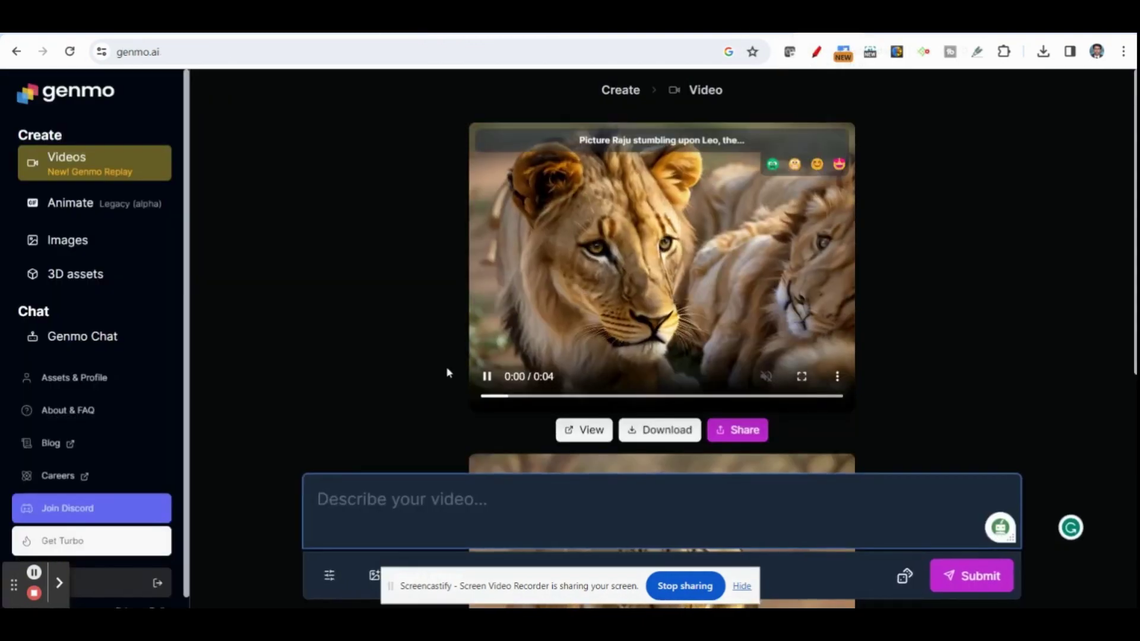
left_click(401, 500)
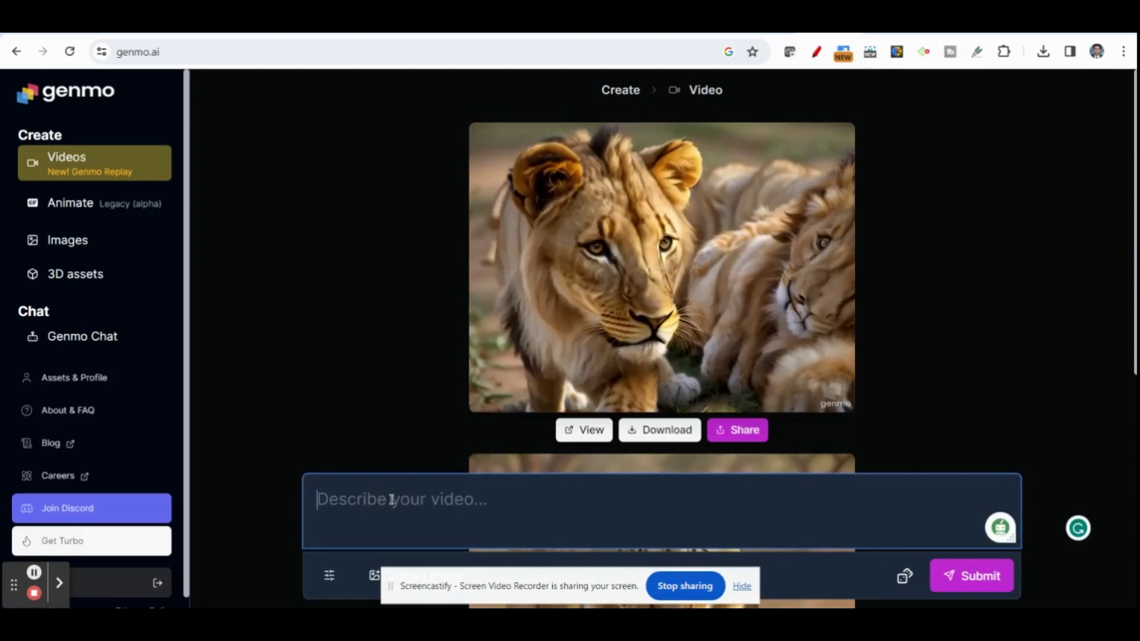
key("ctrl+v")
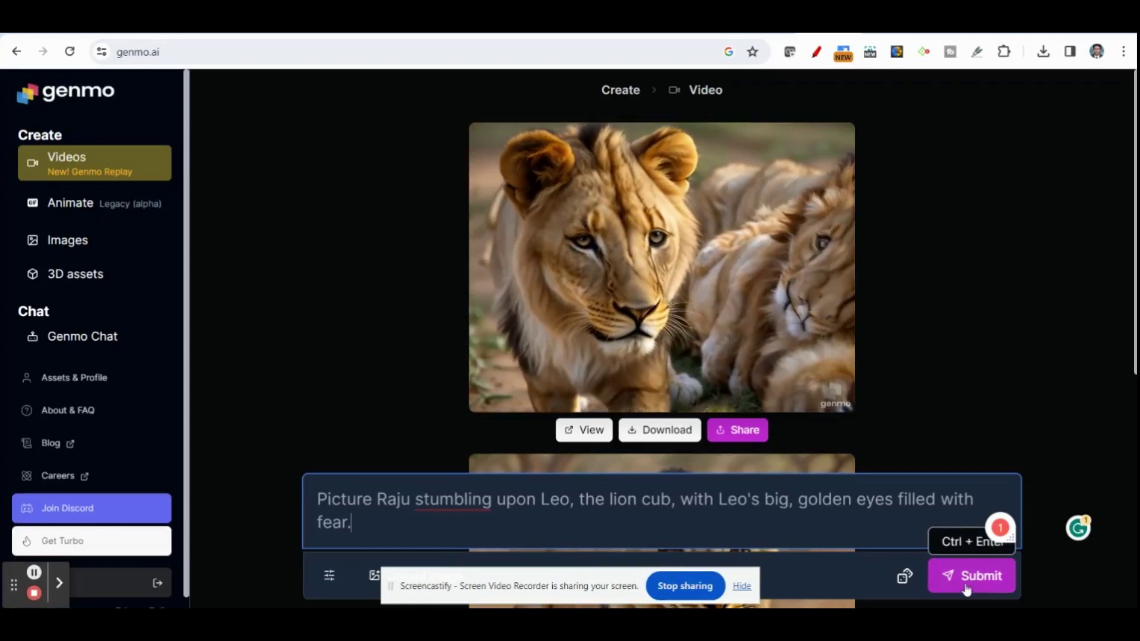
left_click(963, 579)
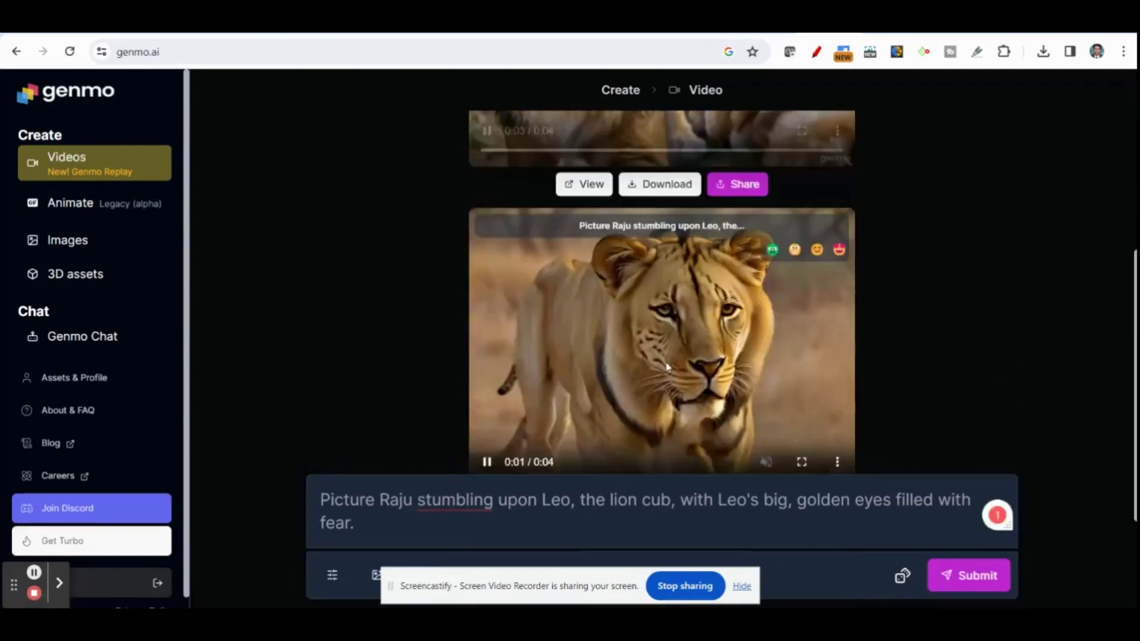
scroll(335, 367, "down", 1)
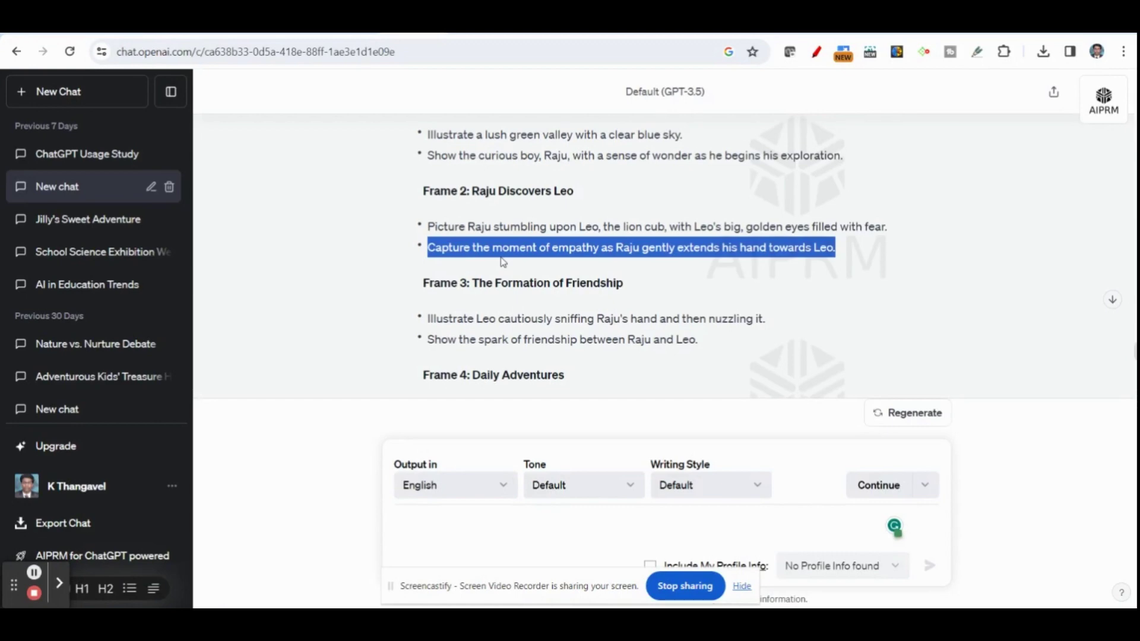
Step: Switch to Leonardo.Ai and compare the generated pictures of the boy extending his hand towards the lion
left_click(784, 24)
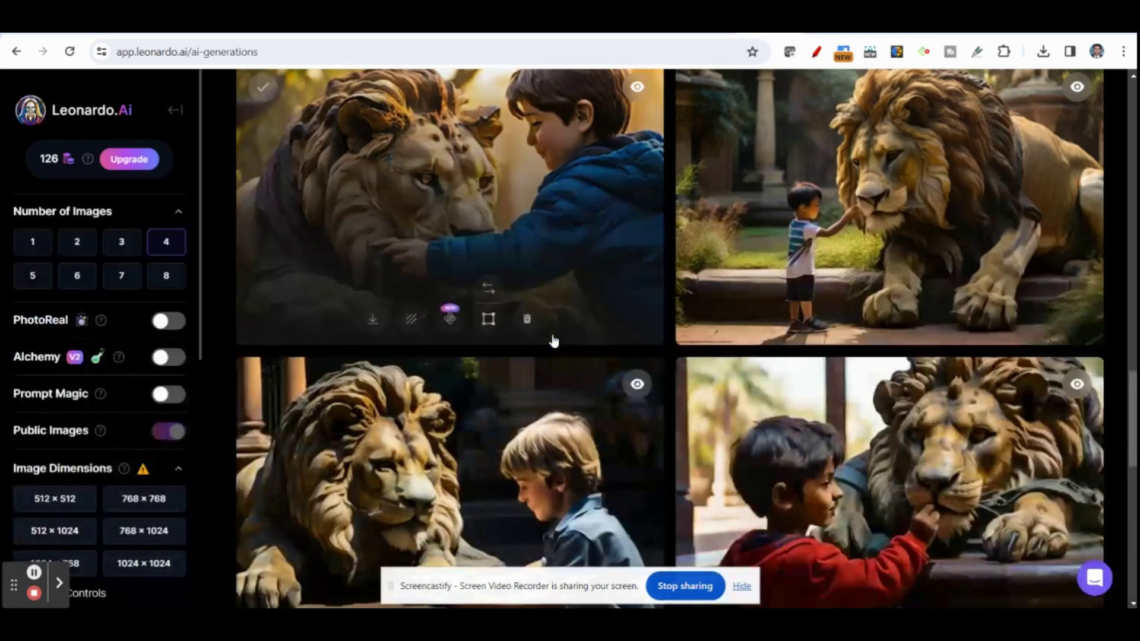
scroll(568, 284, "up", 1)
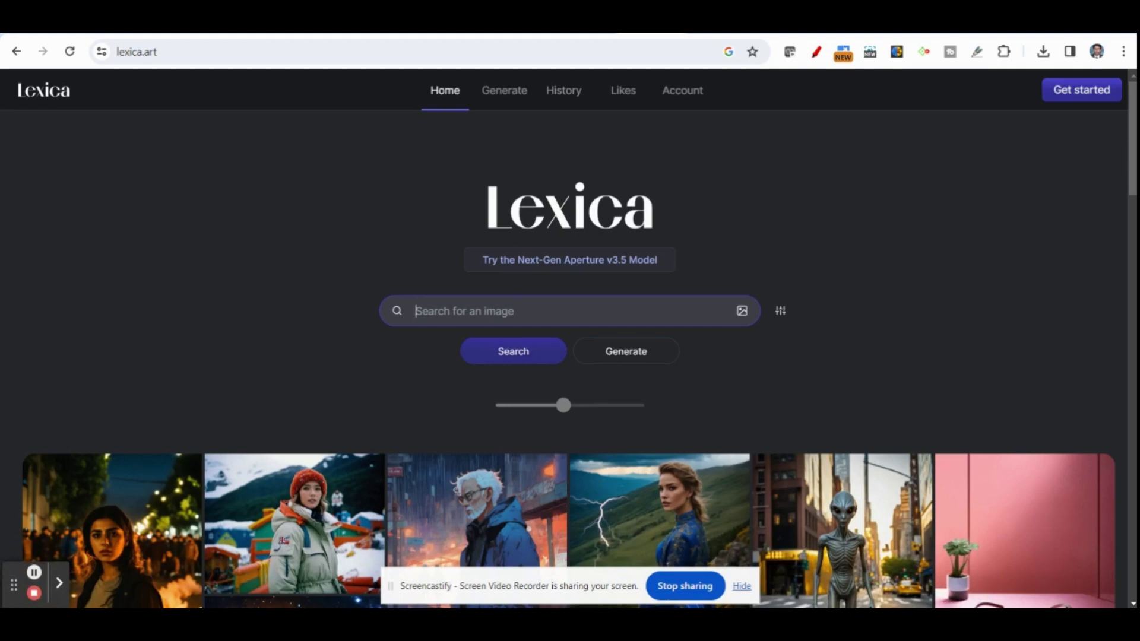
Step: Switch through Genmo to Runway and look over the Gen-2 options and AI tools on its home page
left_click(737, 20)
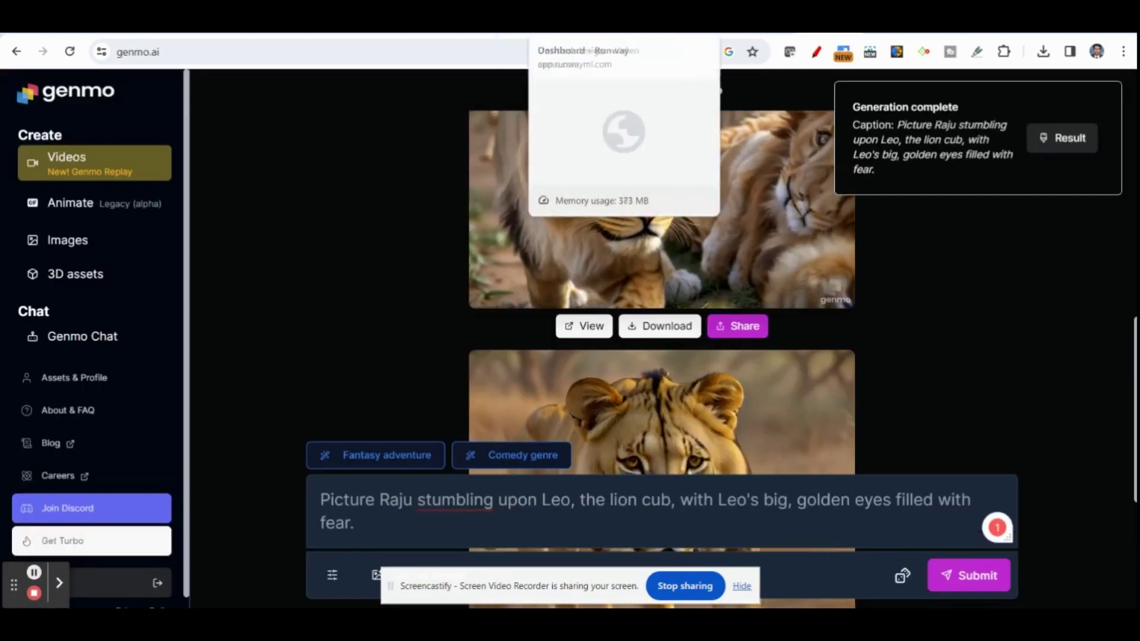
left_click(582, 20)
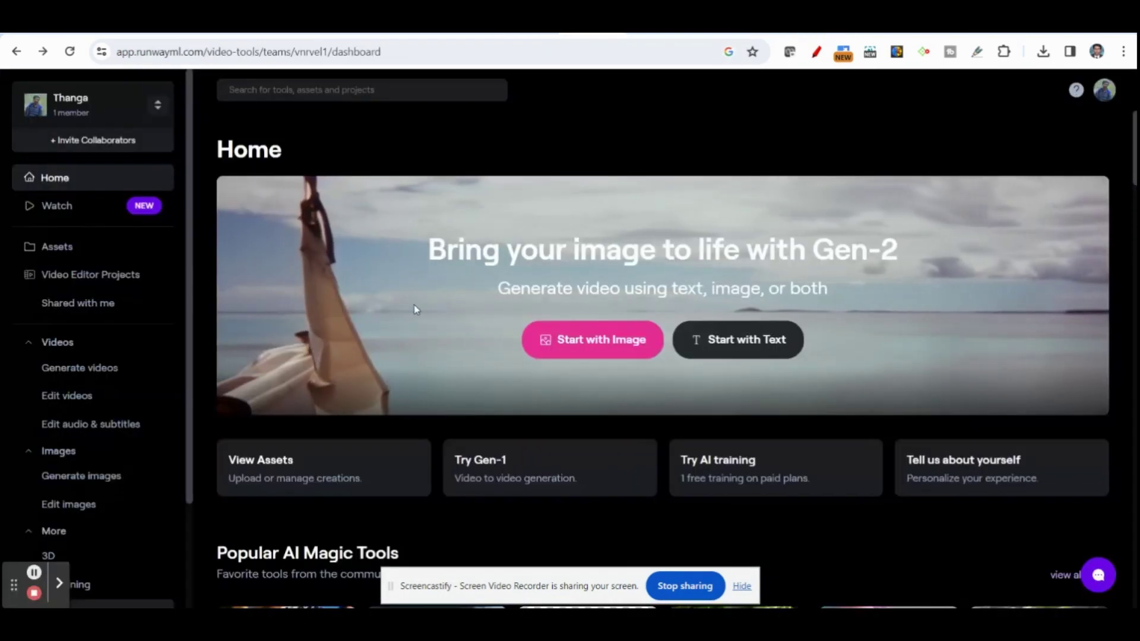
scroll(416, 309, "down", 1)
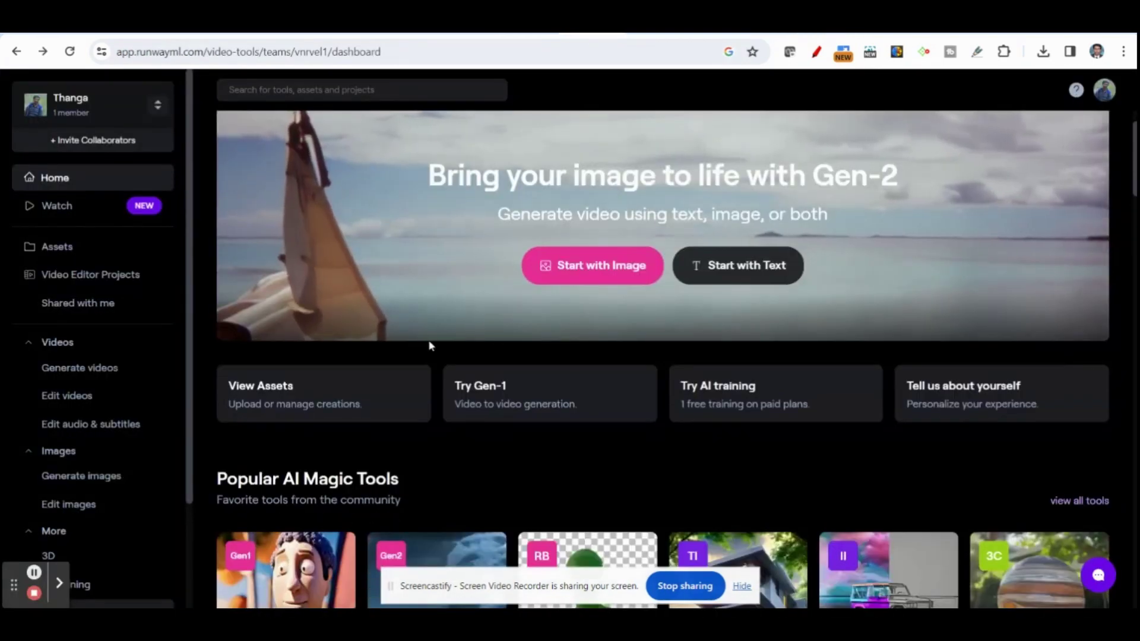
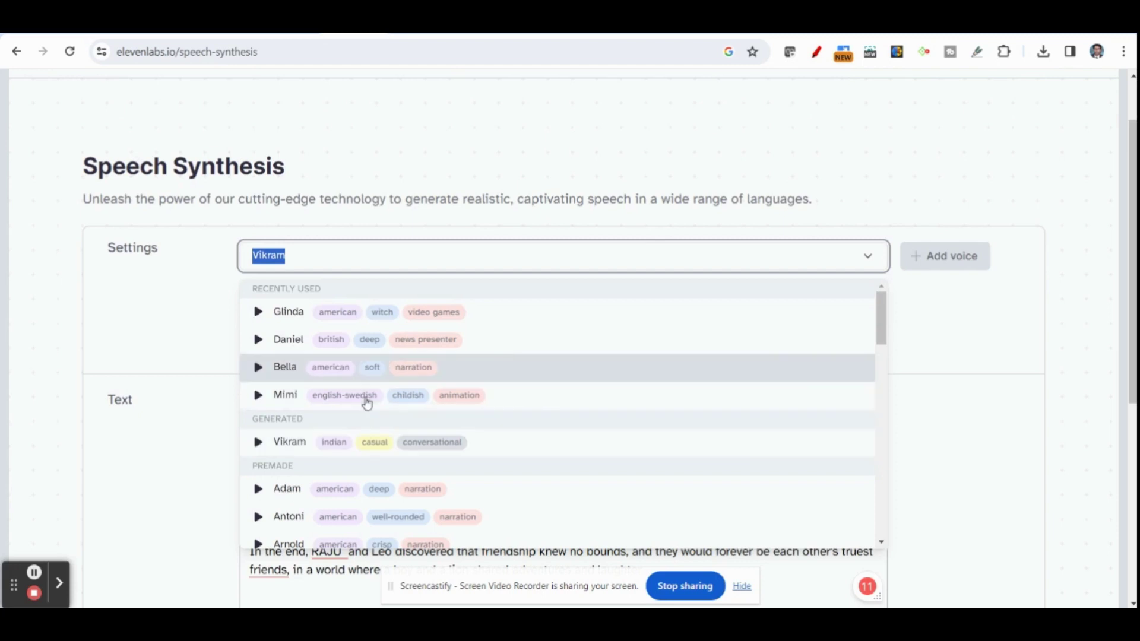
Step: Browse the available voices for ElevenLabs speech synthesis and keep Vikram as the selected voice
scroll(377, 438, "down", 5)
scroll(378, 438, "up", 5)
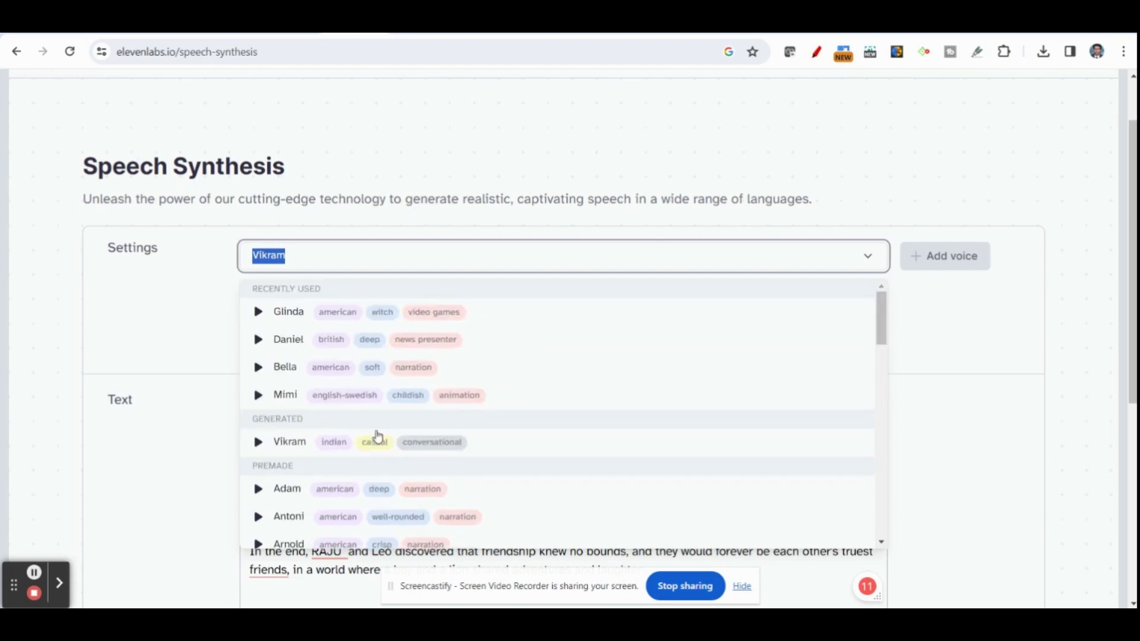
left_click(163, 321)
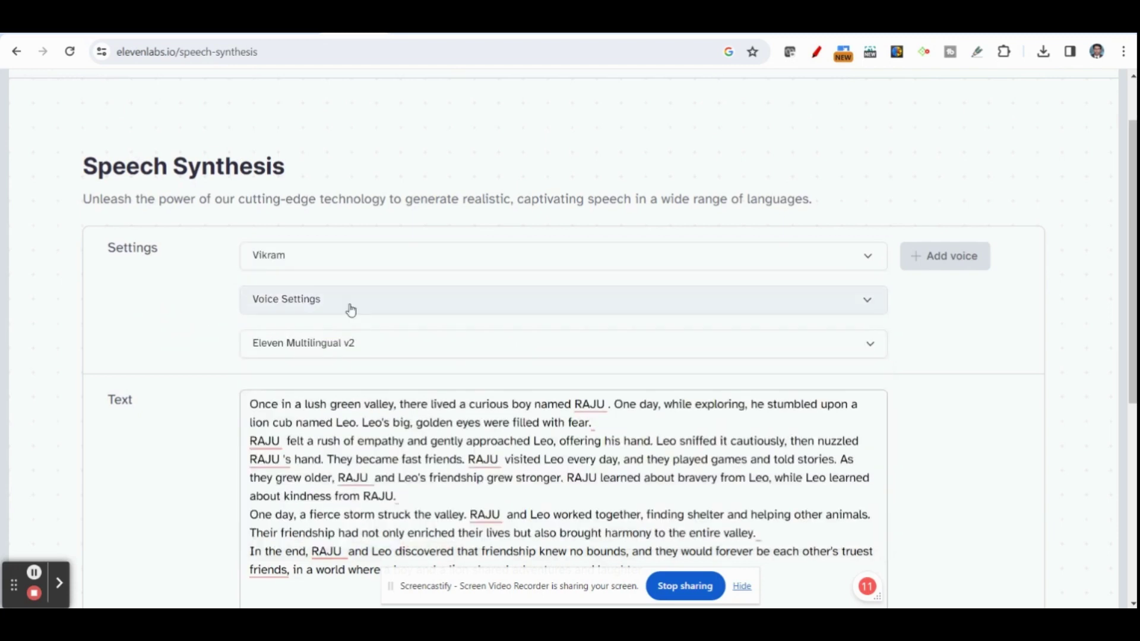
Step: Review the sliders in the voice settings and the list of available speech models without changing them
left_click(322, 309)
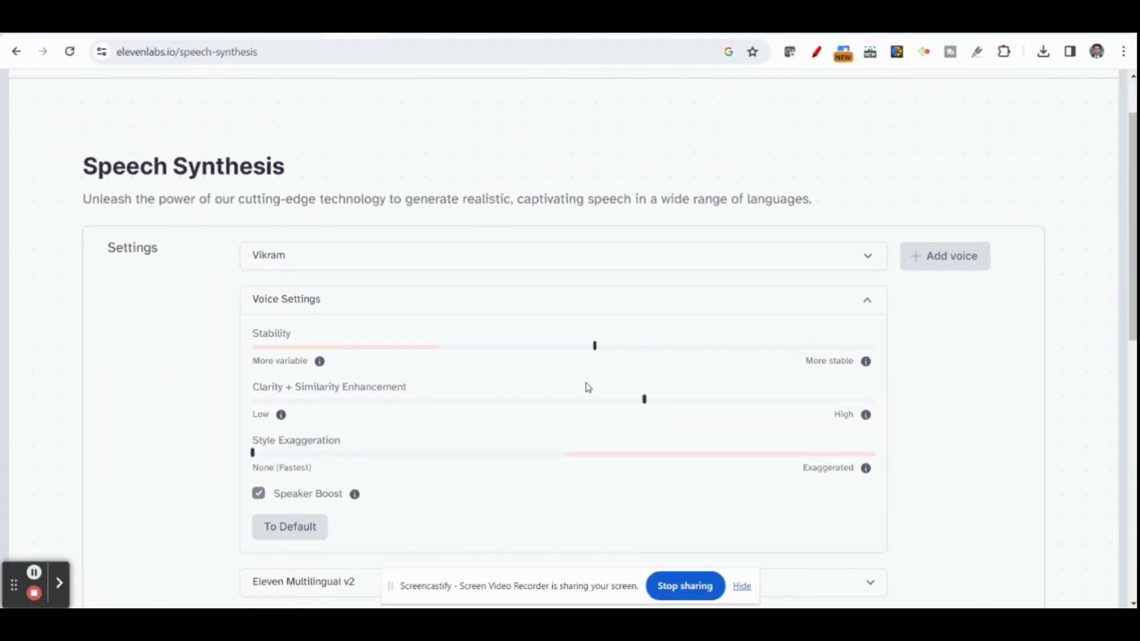
left_click(867, 300)
left_click(868, 344)
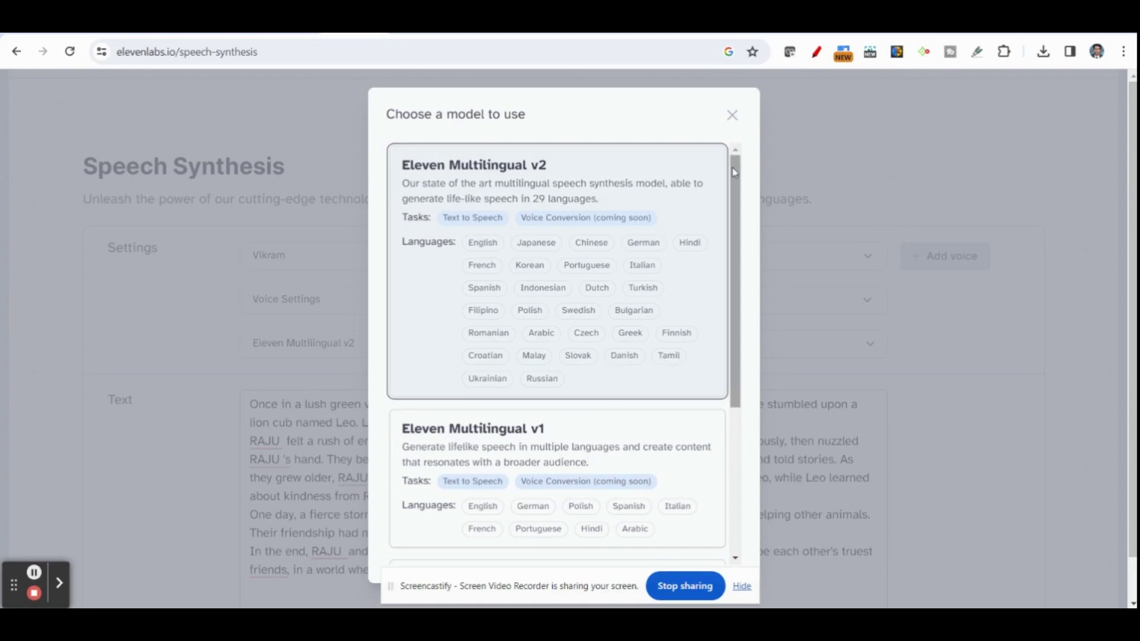
left_click(733, 115)
Step: Open the Voice Library, play the Knightley and Alex voice samples, and browse the other community voices
left_click(612, 118)
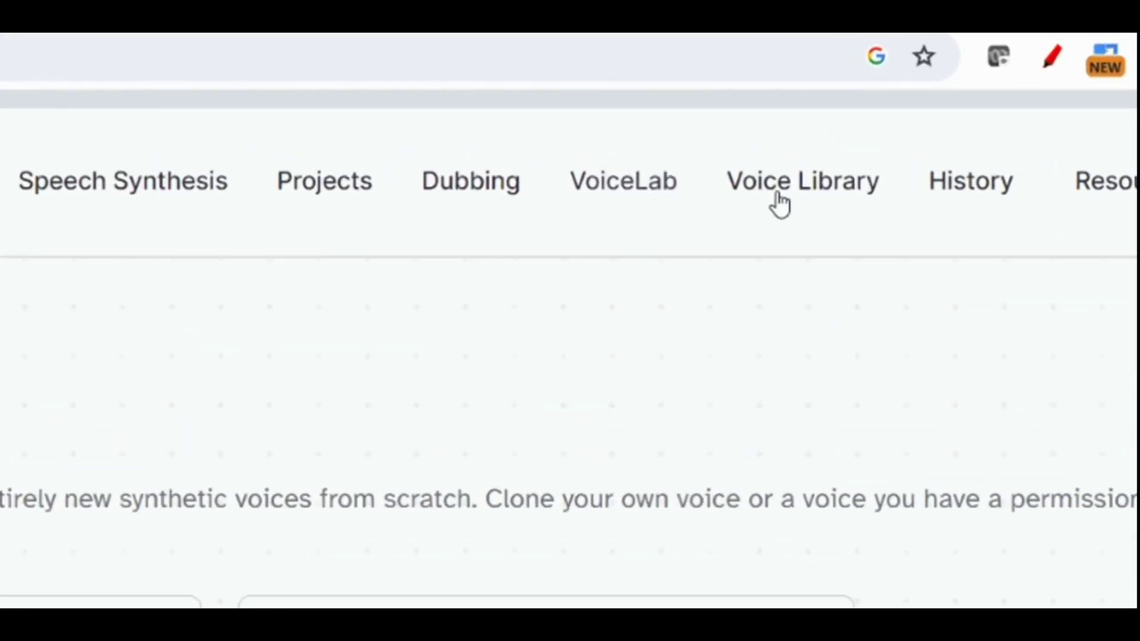
left_click(790, 182)
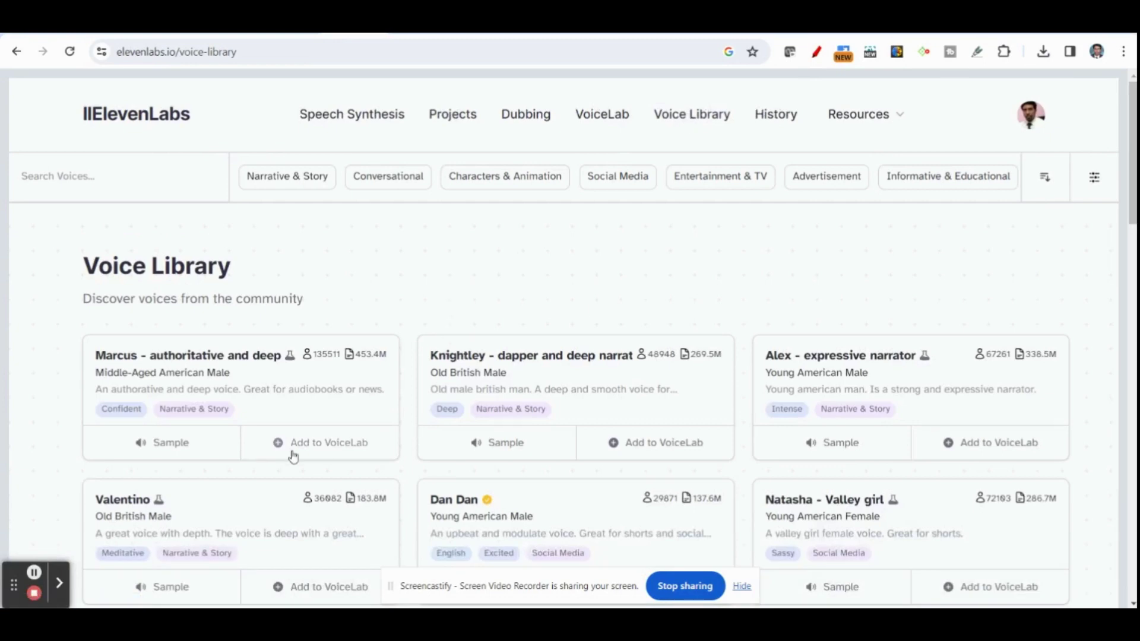
left_click(486, 446)
left_click(483, 449)
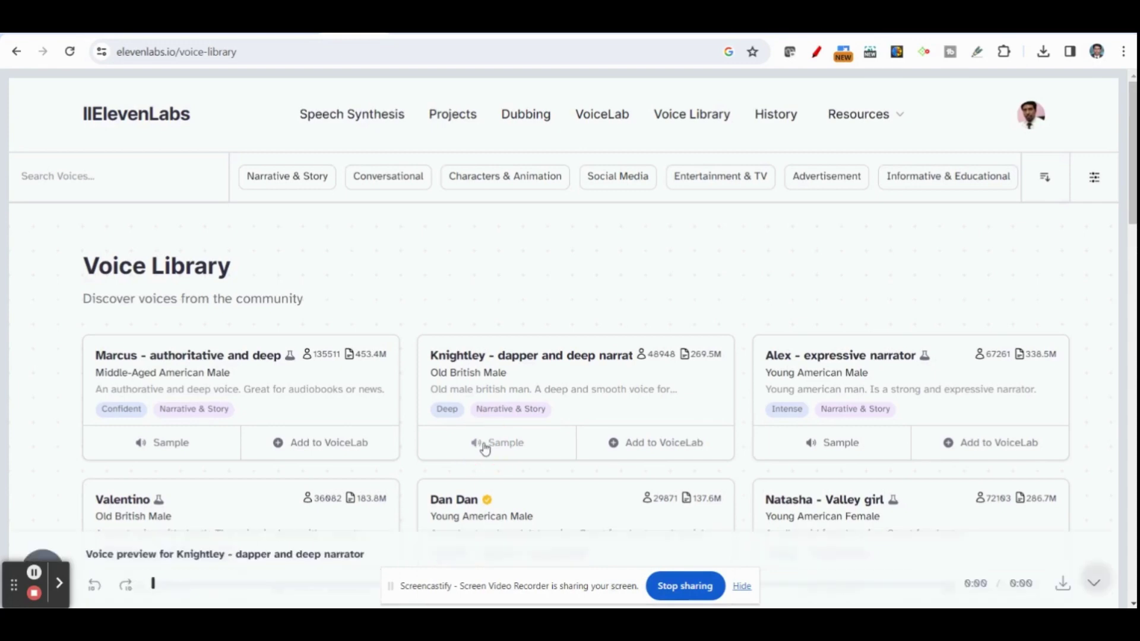
scroll(819, 380, "down", 1)
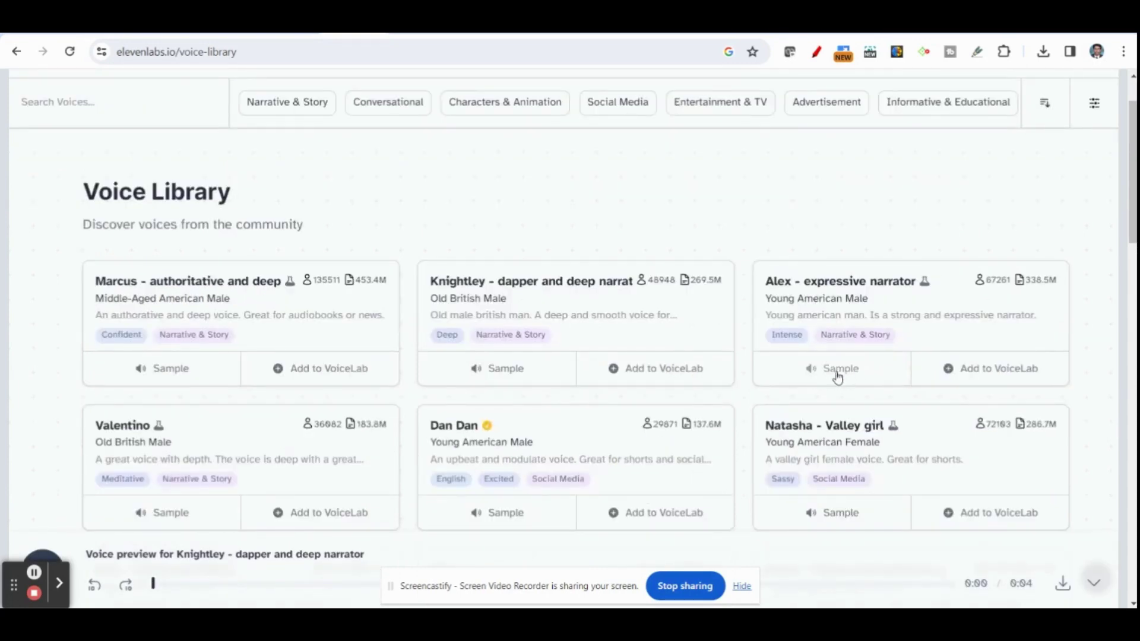
left_click(839, 377)
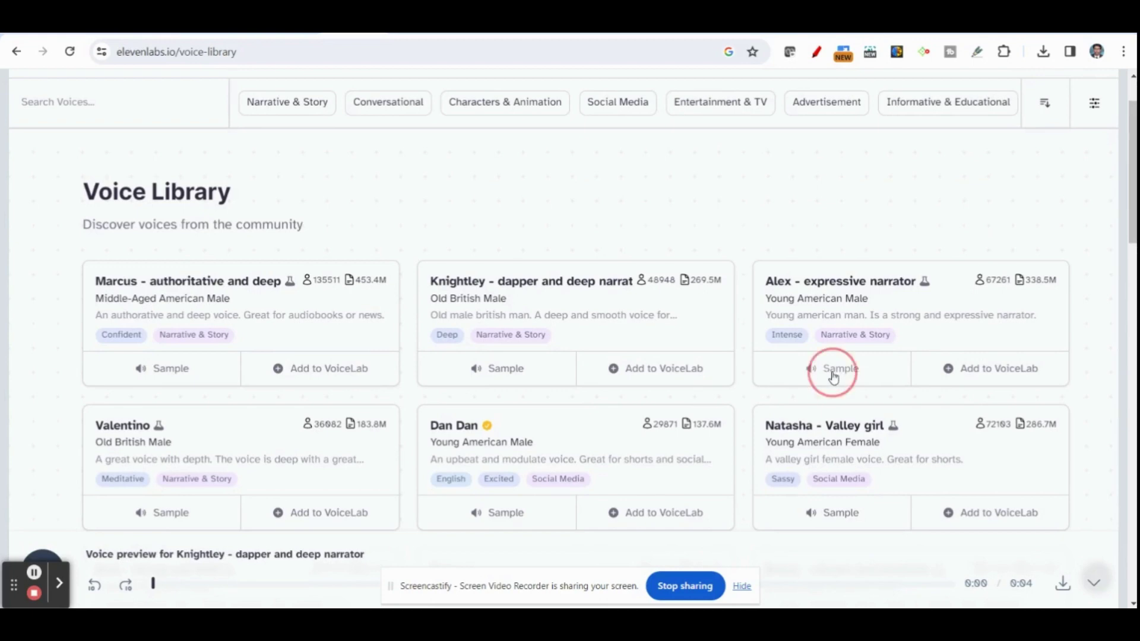
scroll(417, 422, "down", 3)
scroll(422, 392, "down", 5)
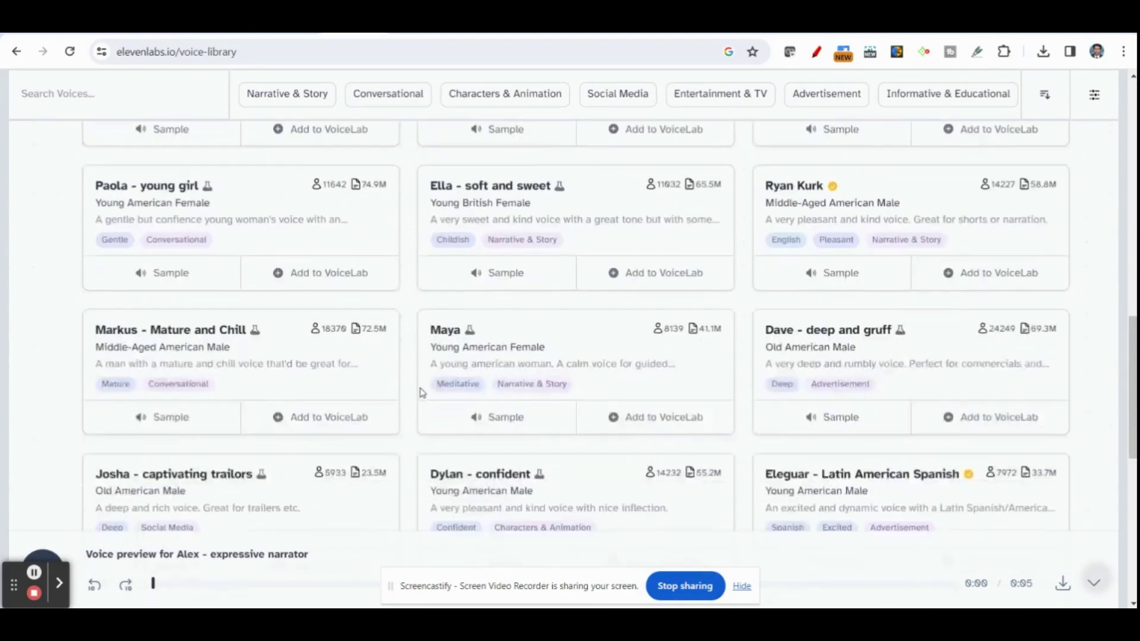
scroll(420, 392, "up", 6)
scroll(421, 393, "up", 3)
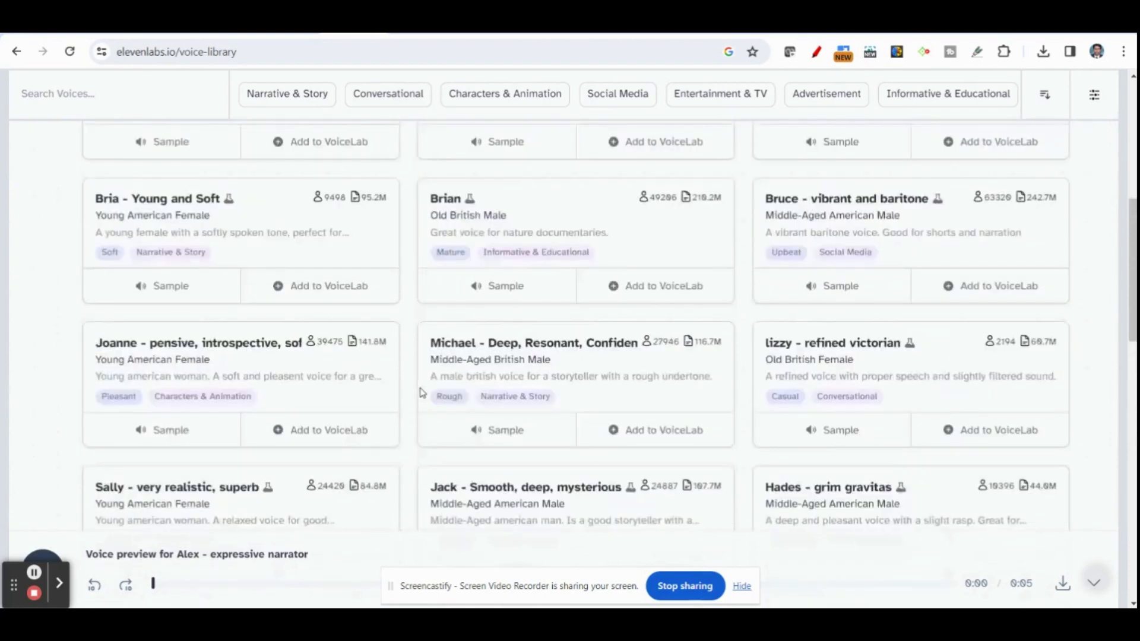
scroll(422, 392, "up", 6)
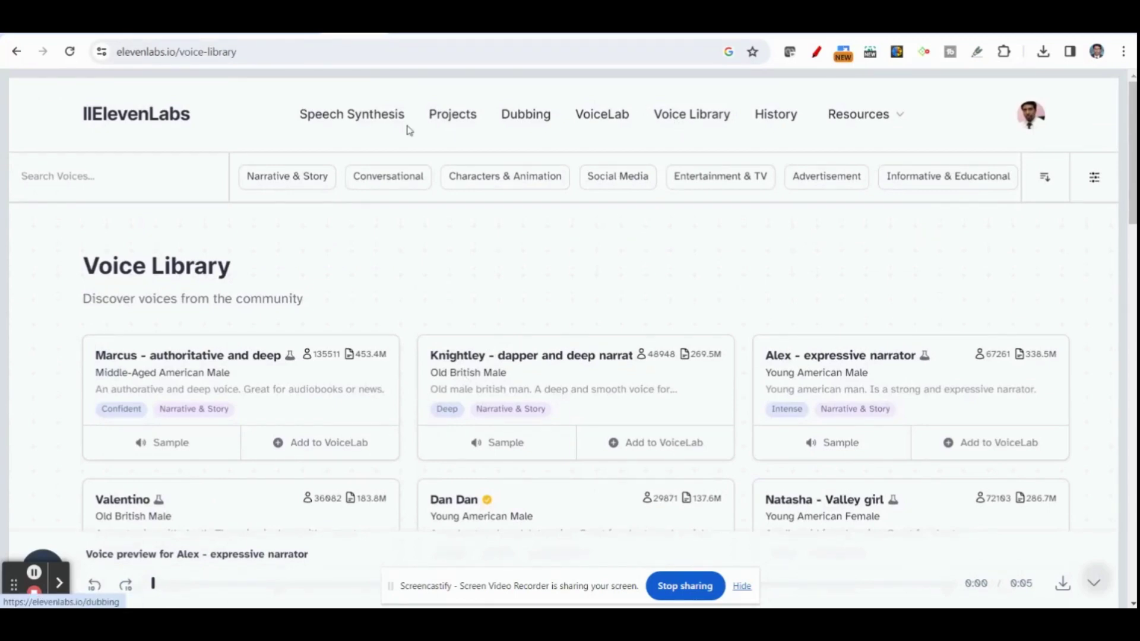
Step: Generate the speech for the Raju and Leo story with the Vikram voice and Eleven Multilingual v2, and download the audio
left_click(374, 120)
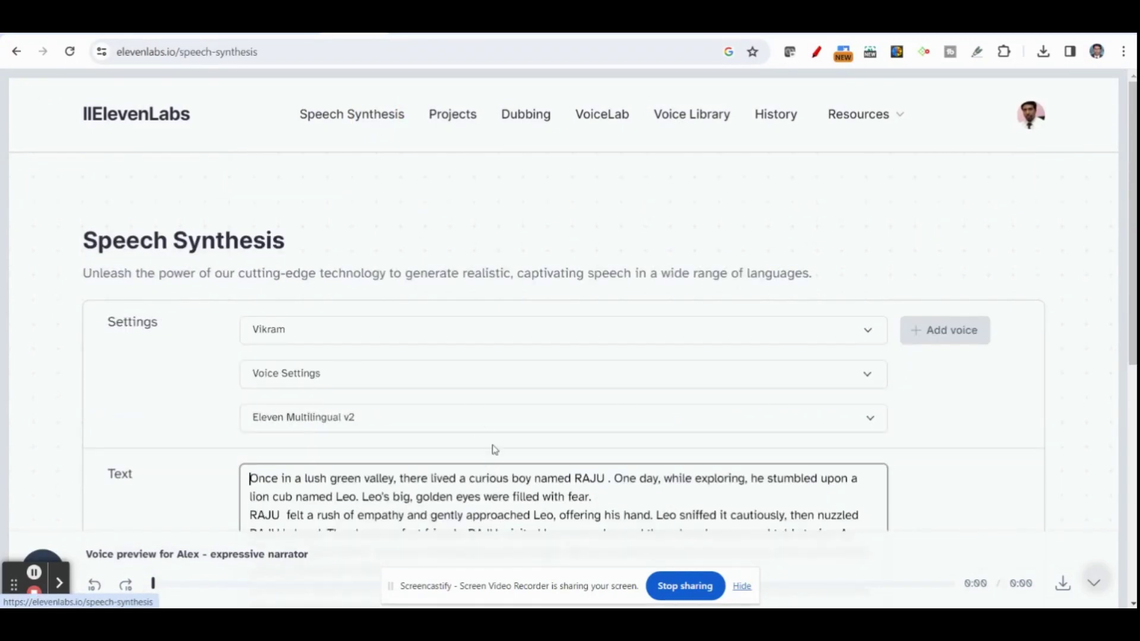
scroll(484, 458, "down", 1)
scroll(455, 463, "down", 1)
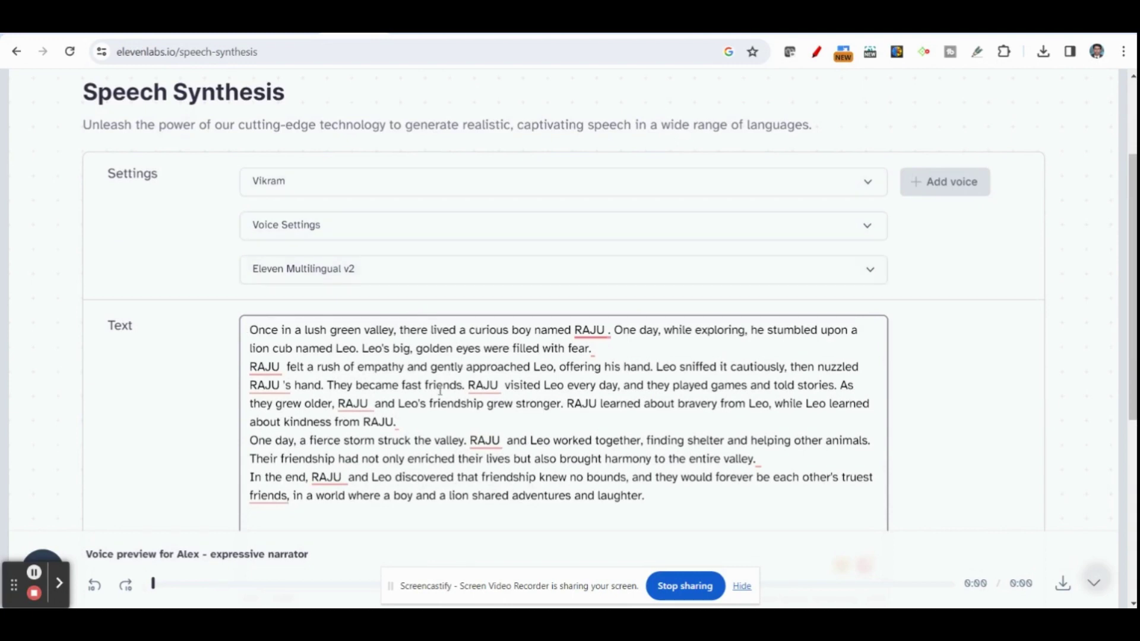
scroll(448, 404, "down", 2)
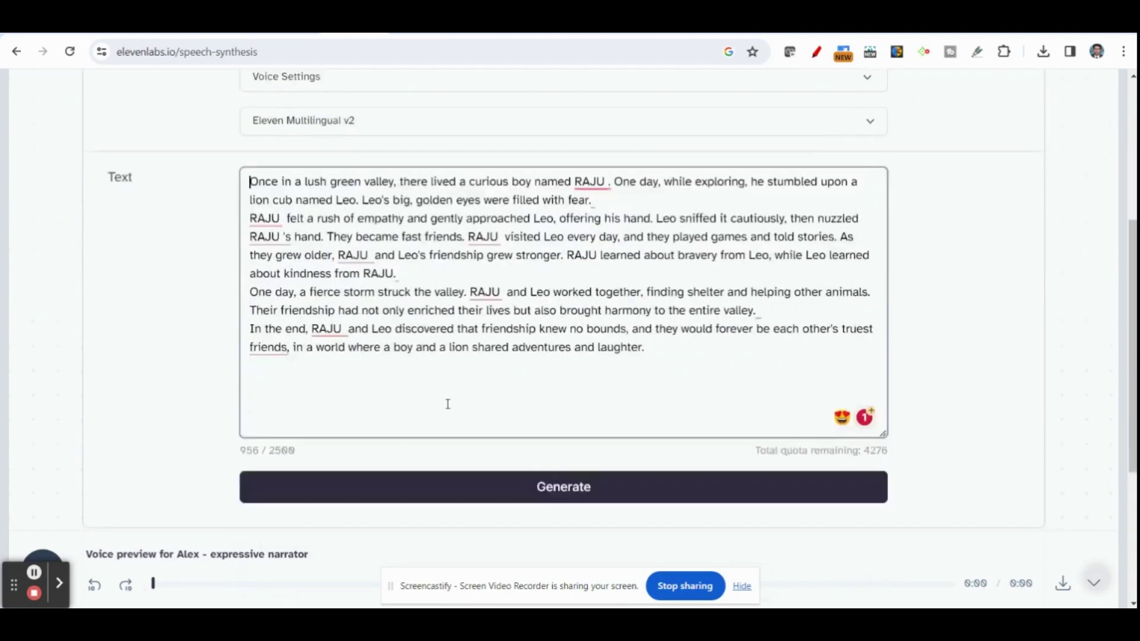
left_click(557, 492)
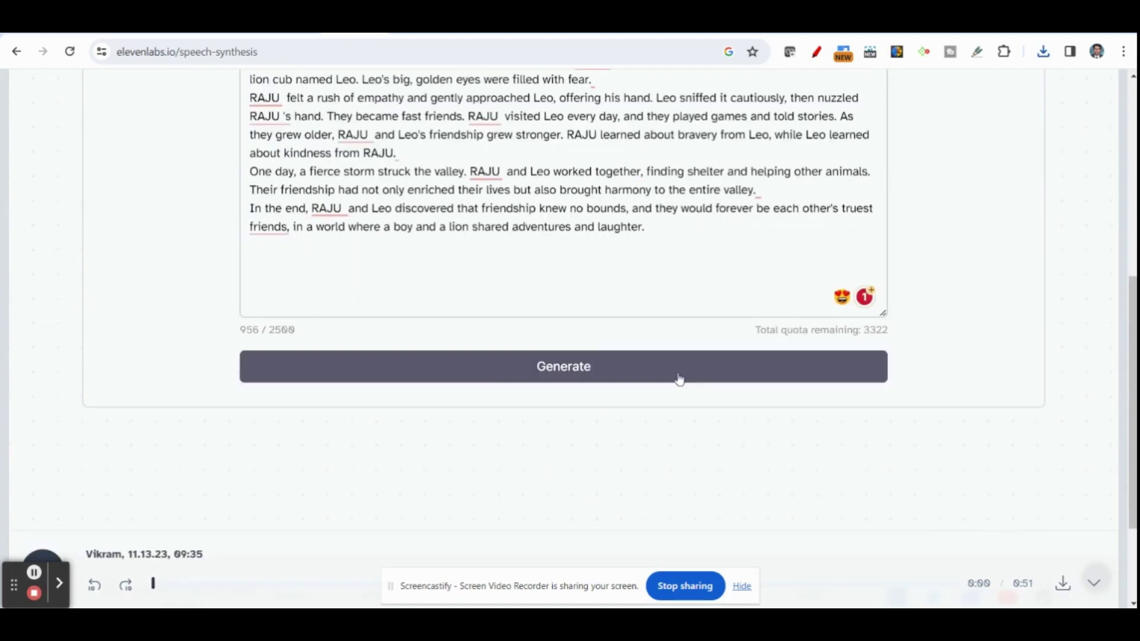
left_click(1063, 587)
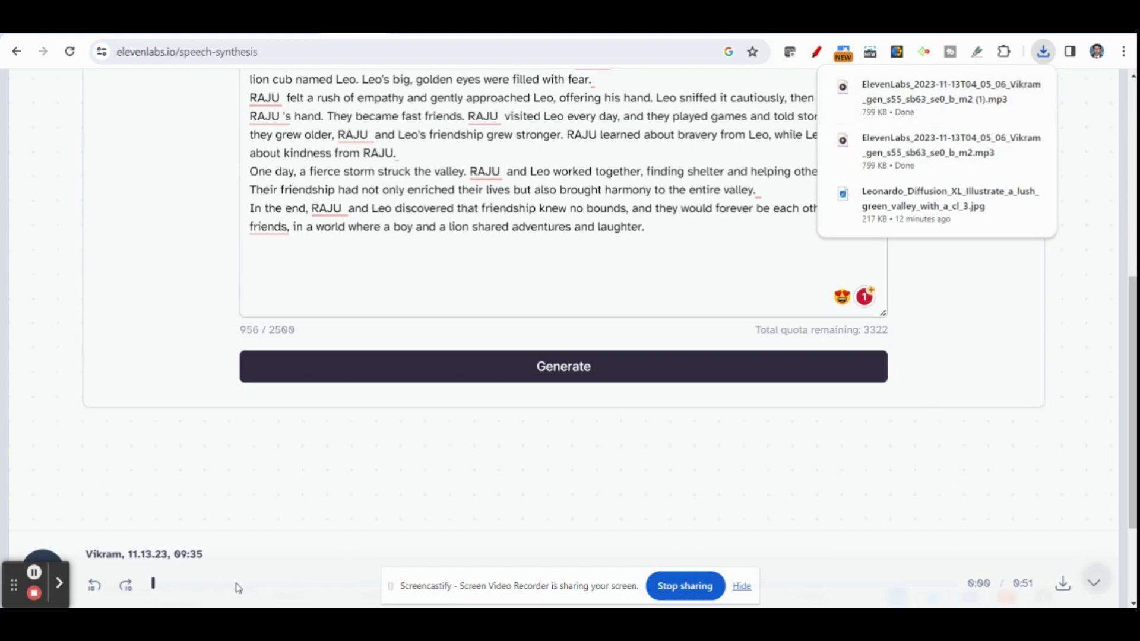
Step: Switch to the blank Canva video design, upload 1.1, a_fierce storm struck the and Alchemist from the visuals folder, and show the uploaded videos
key("alt+Tab")
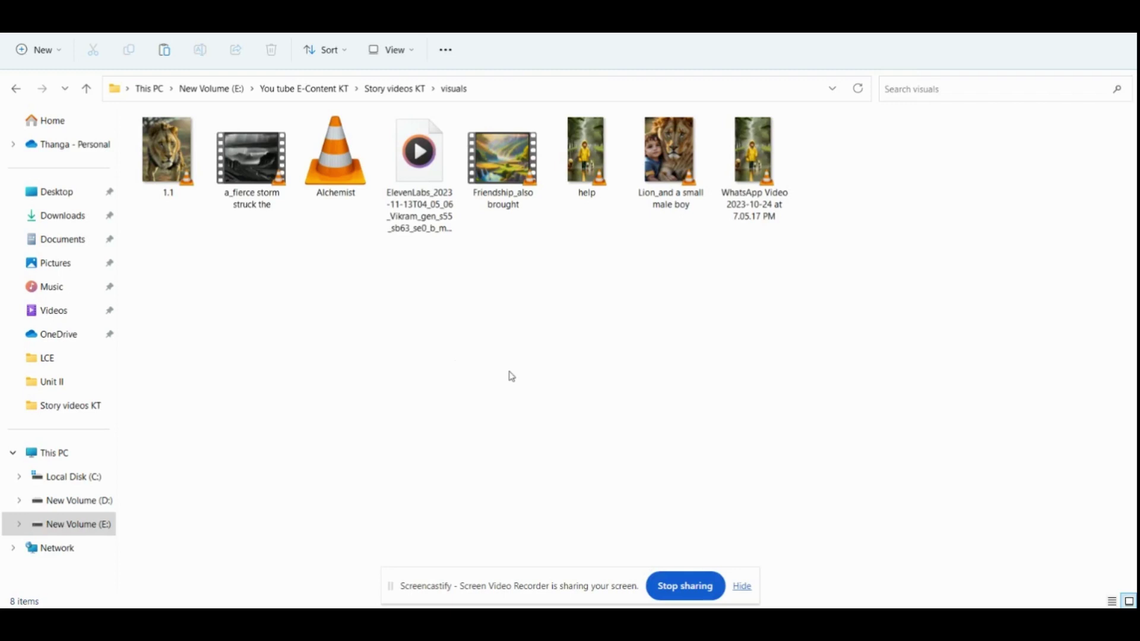
key("alt+Tab")
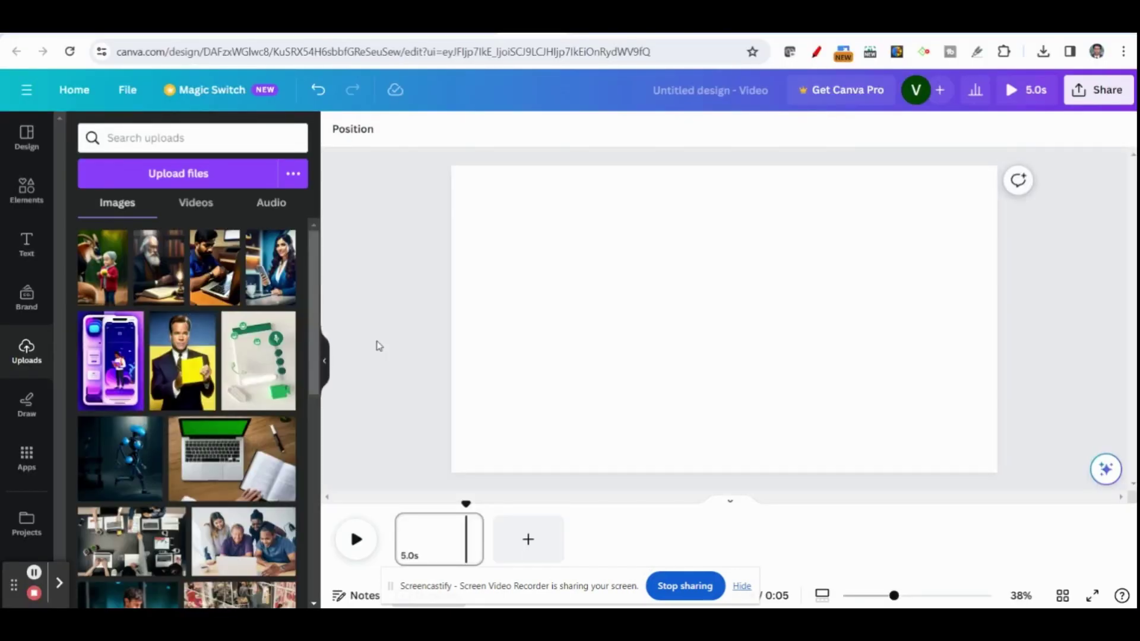
left_click(173, 180)
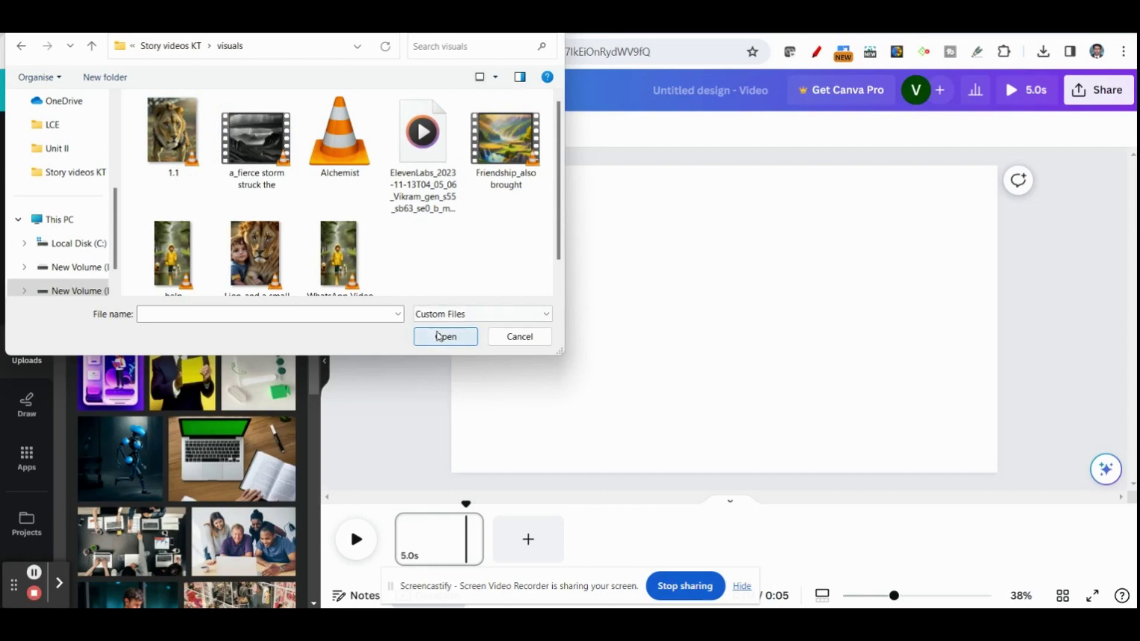
left_click(170, 146)
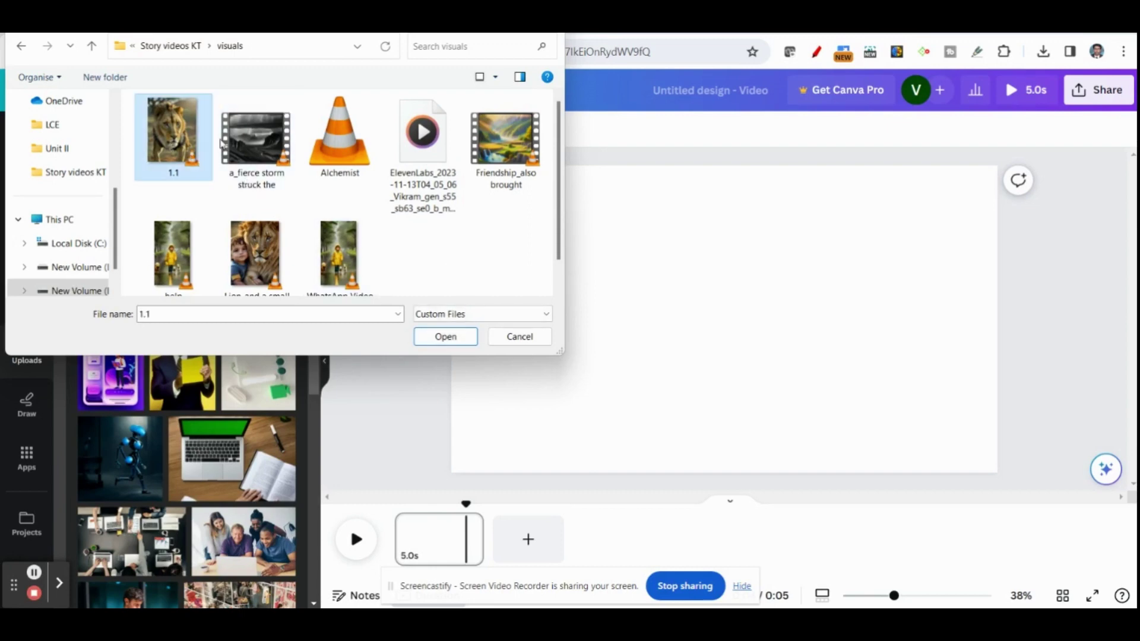
left_click(255, 142, "ctrl")
left_click(340, 140, "ctrl")
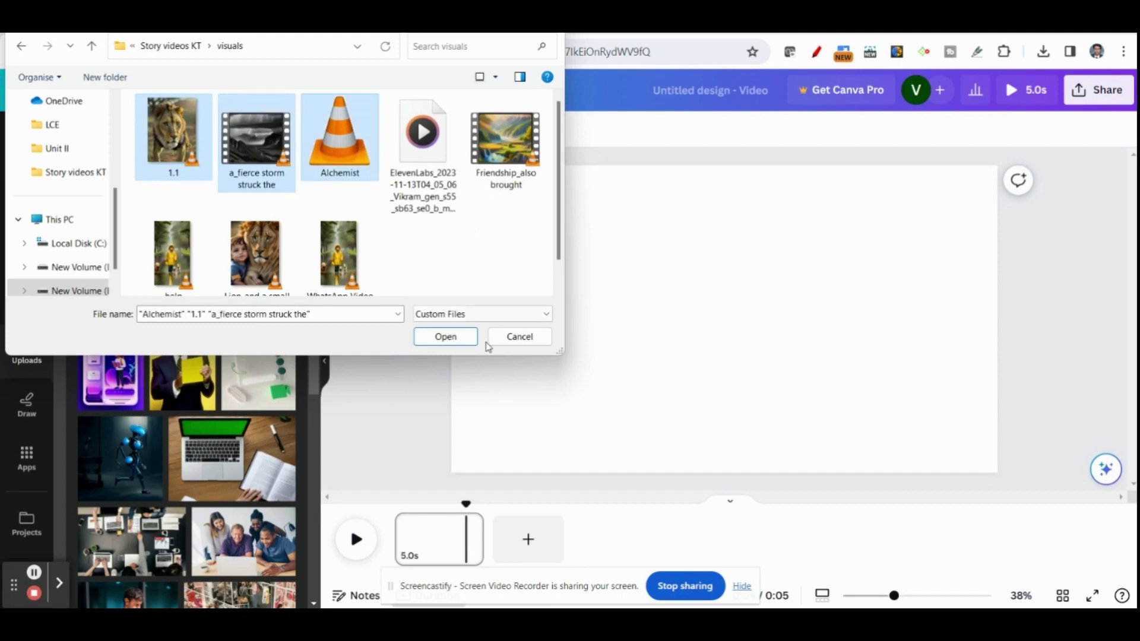
left_click(446, 337)
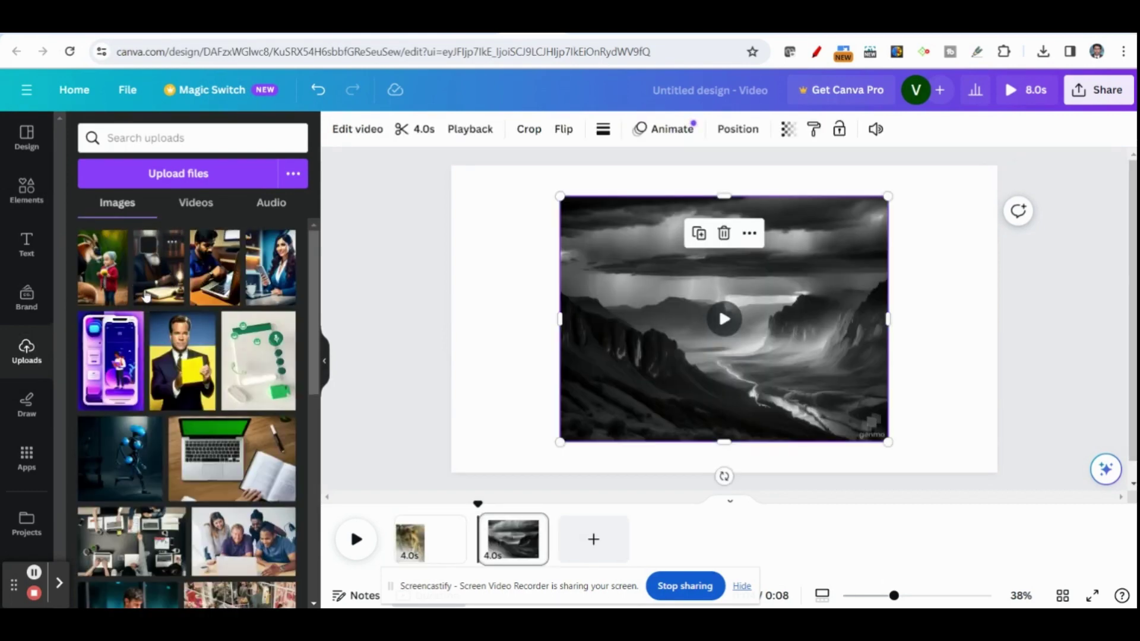
left_click(191, 213)
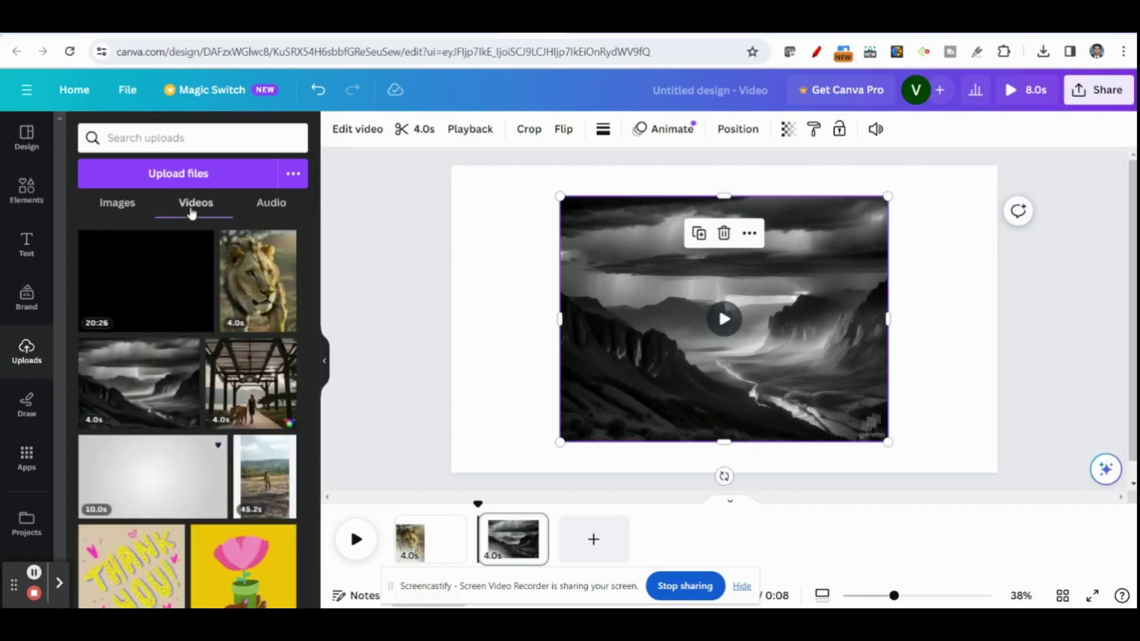
Step: Browse the uploaded images, videos and audio, then add a third page to the video and place the storm clip on it
left_click(119, 205)
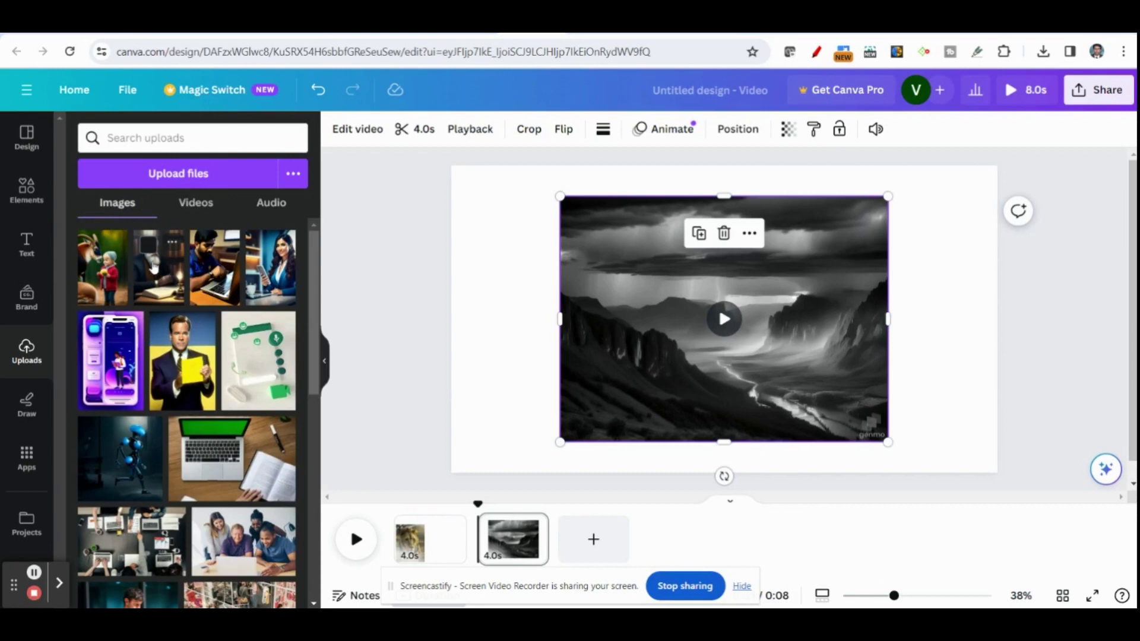
left_click(196, 204)
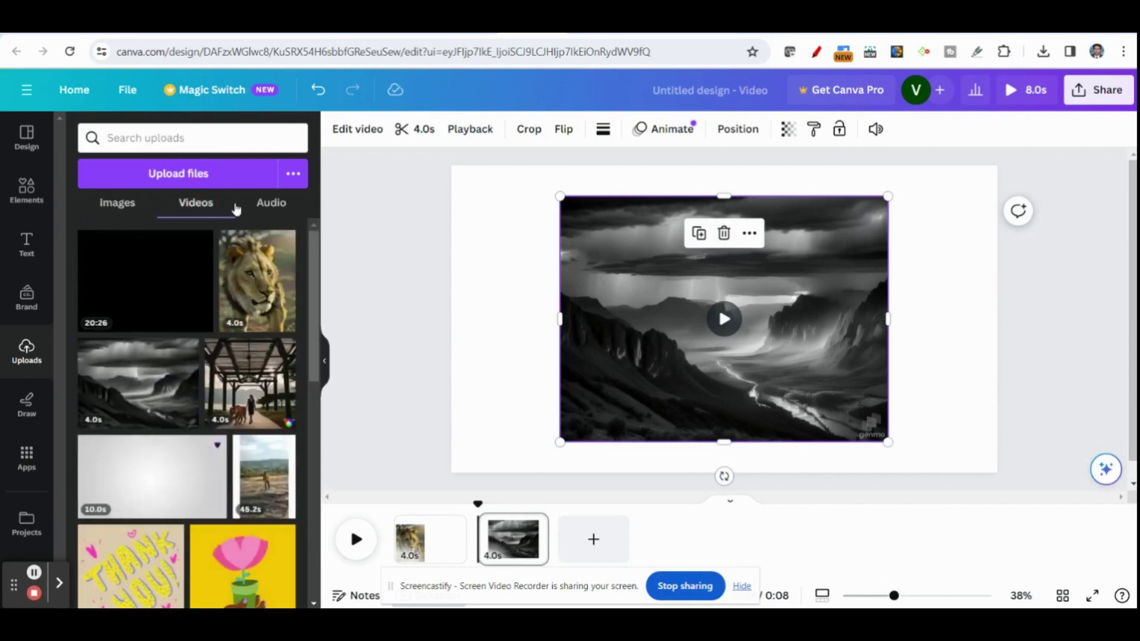
left_click(271, 203)
left_click(196, 203)
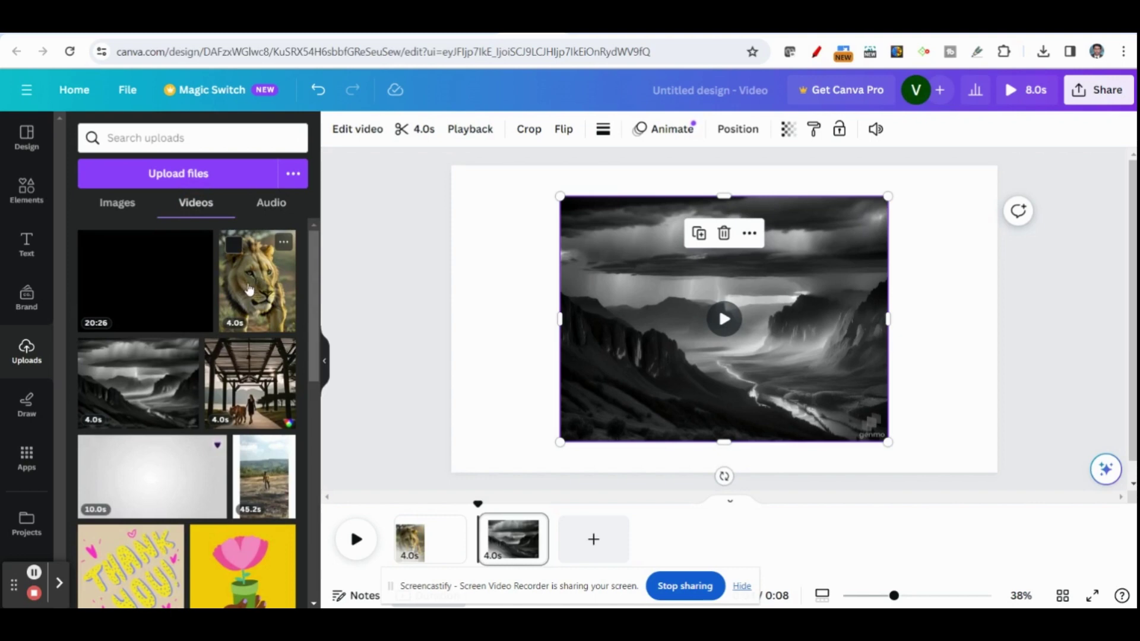
left_click_drag(250, 289, 636, 522)
left_click(588, 544)
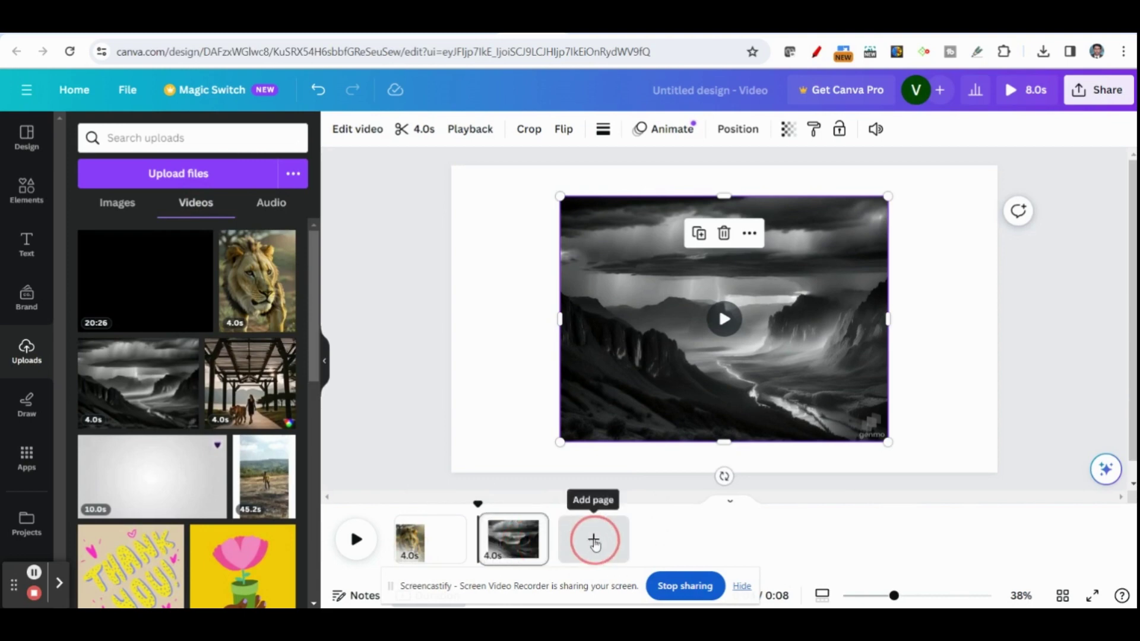
left_click(596, 544)
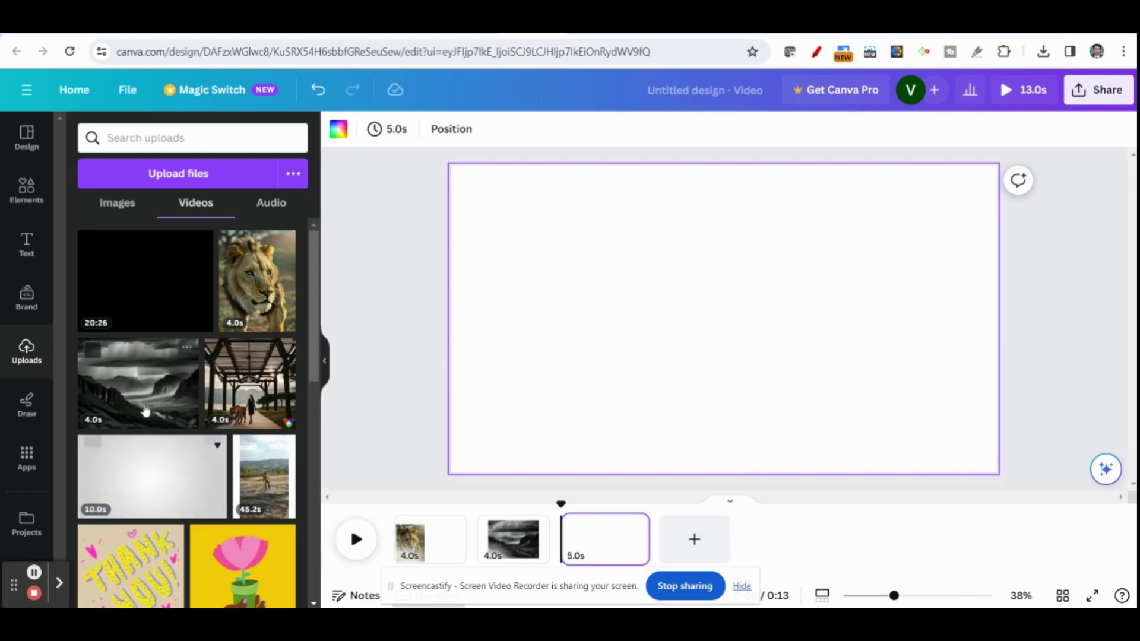
left_click_drag(139, 396, 638, 295)
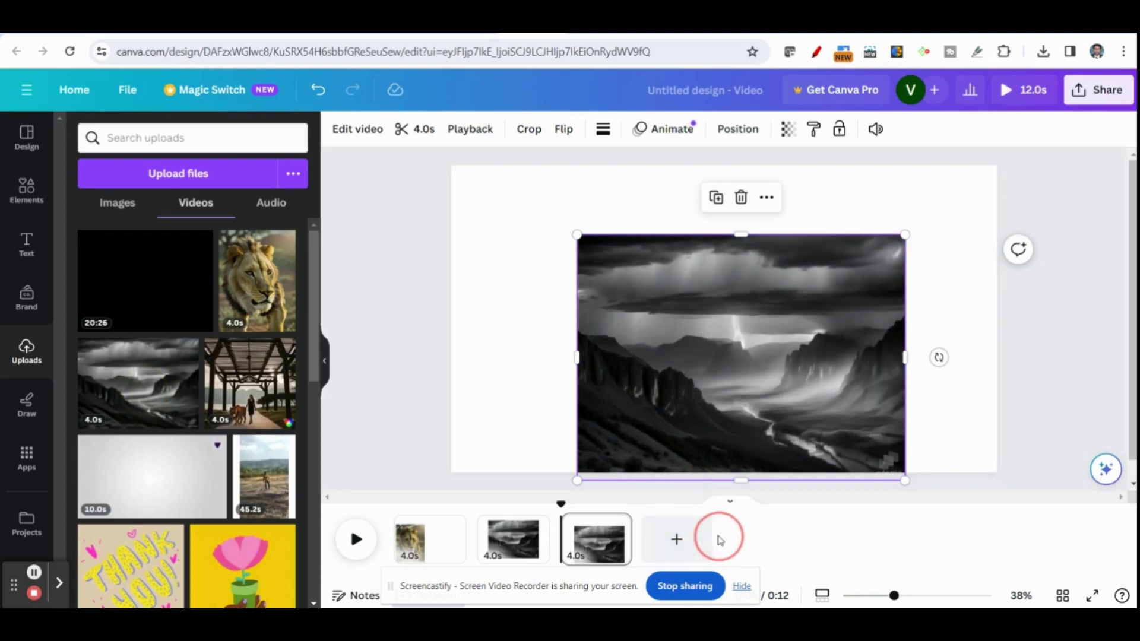
Step: Show the uploaded audio and place the ElevenLabs voice-over at the start of the timeline
left_click(270, 204)
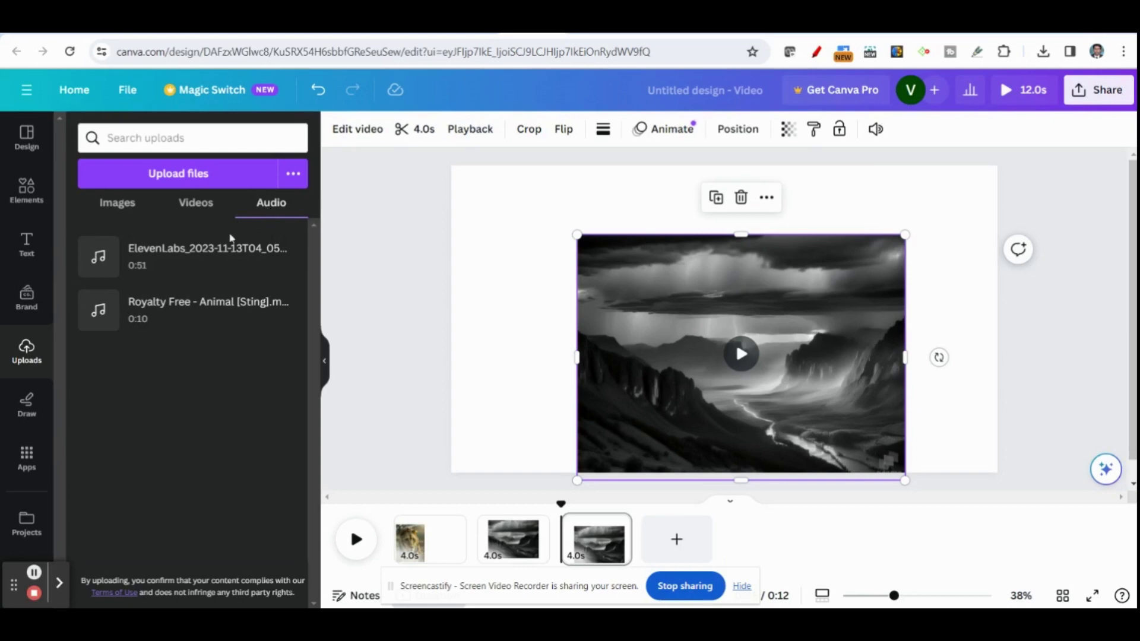
mouse_move(173, 257)
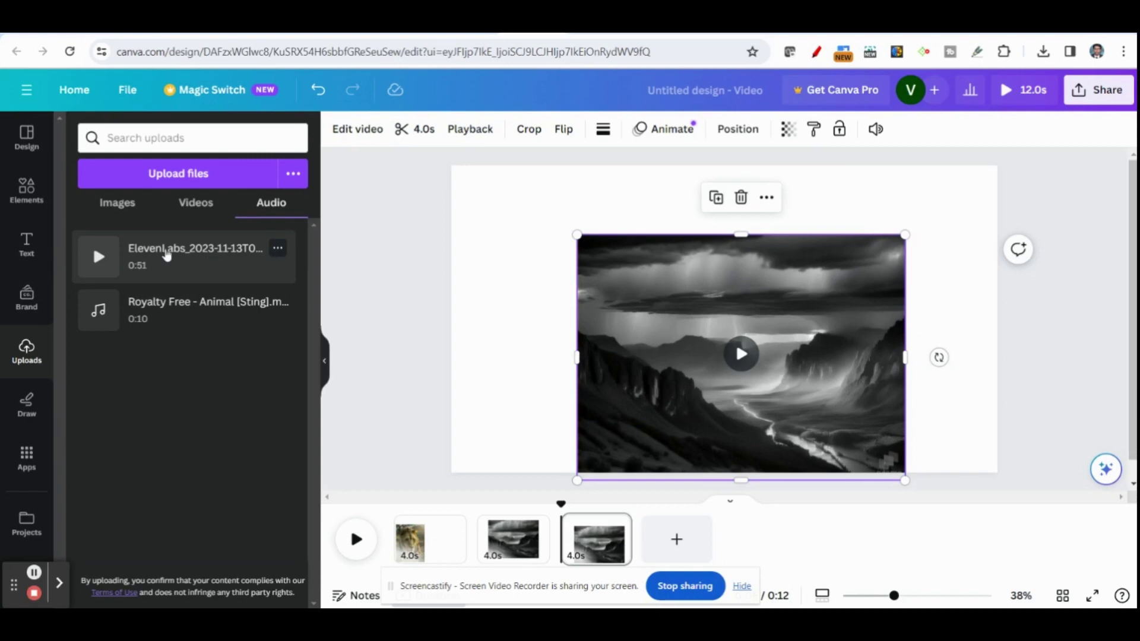
left_click_drag(163, 256, 356, 526)
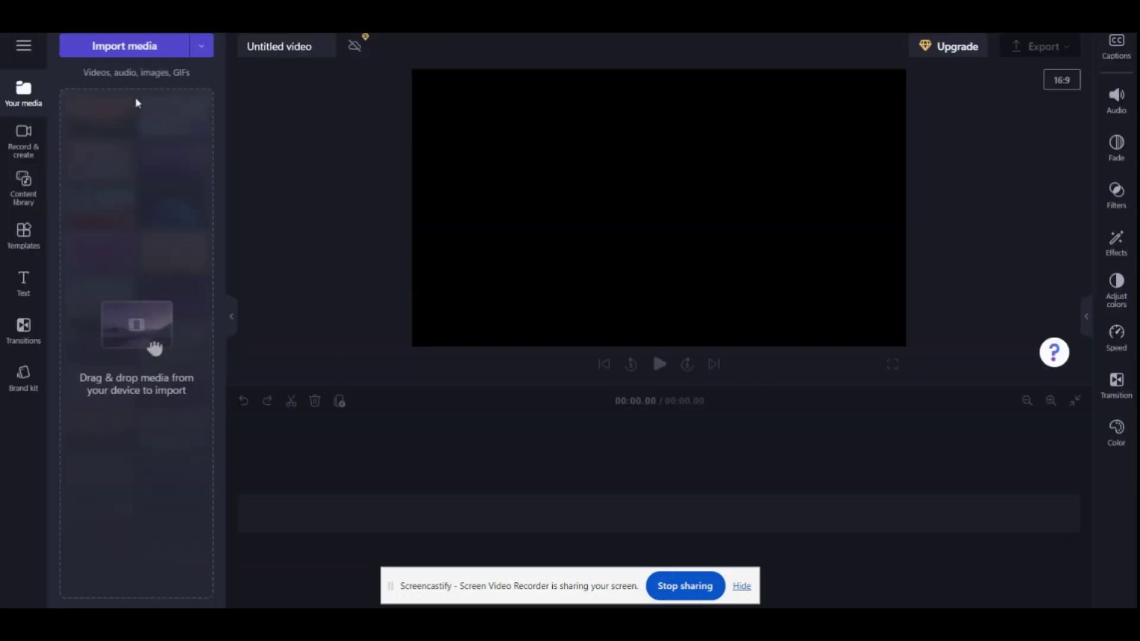
Step: Import 1.1, a_fierce storm struck the, Alchemist, the ElevenLabs audio and Friendship_also brought from the visuals folder into the untitled video
left_click(124, 46)
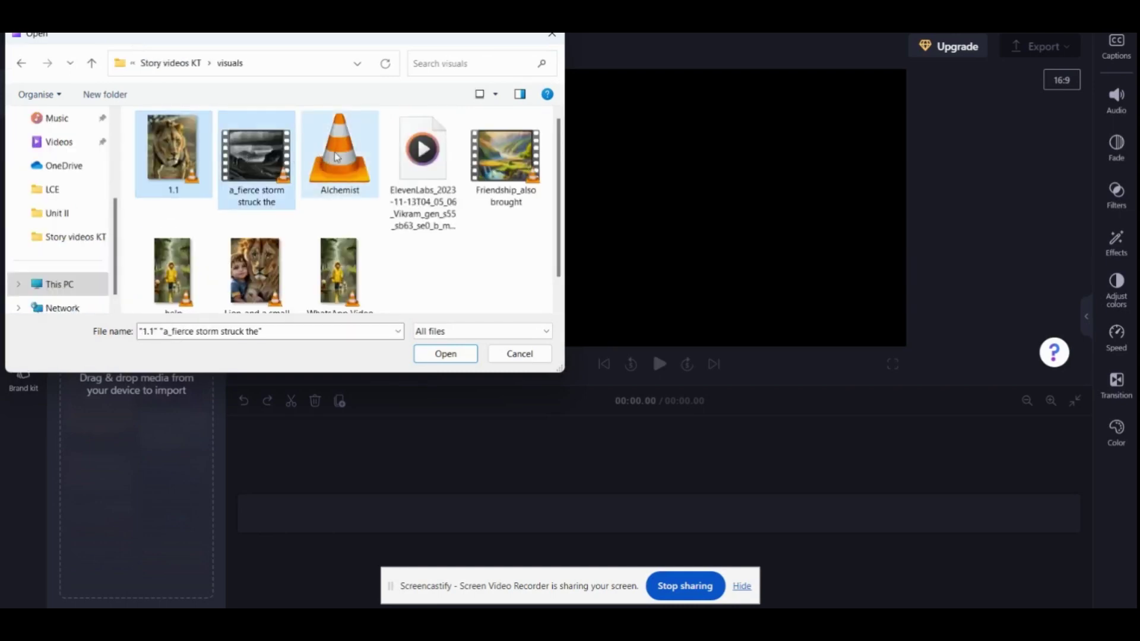
left_click(423, 157, "ctrl")
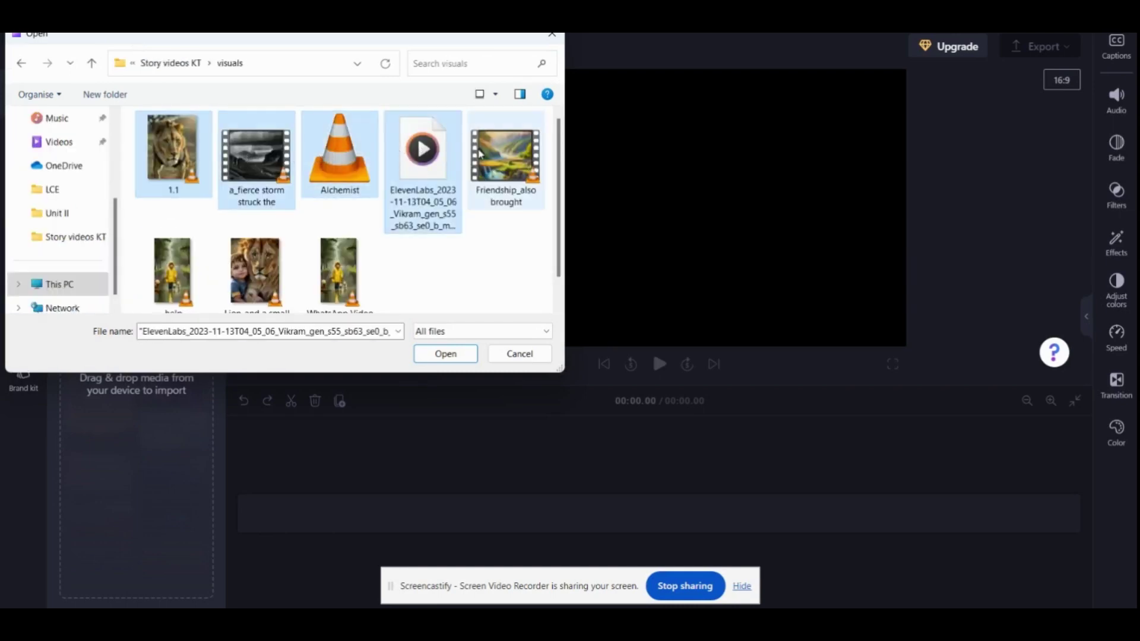
left_click(505, 157, "ctrl")
left_click(445, 354)
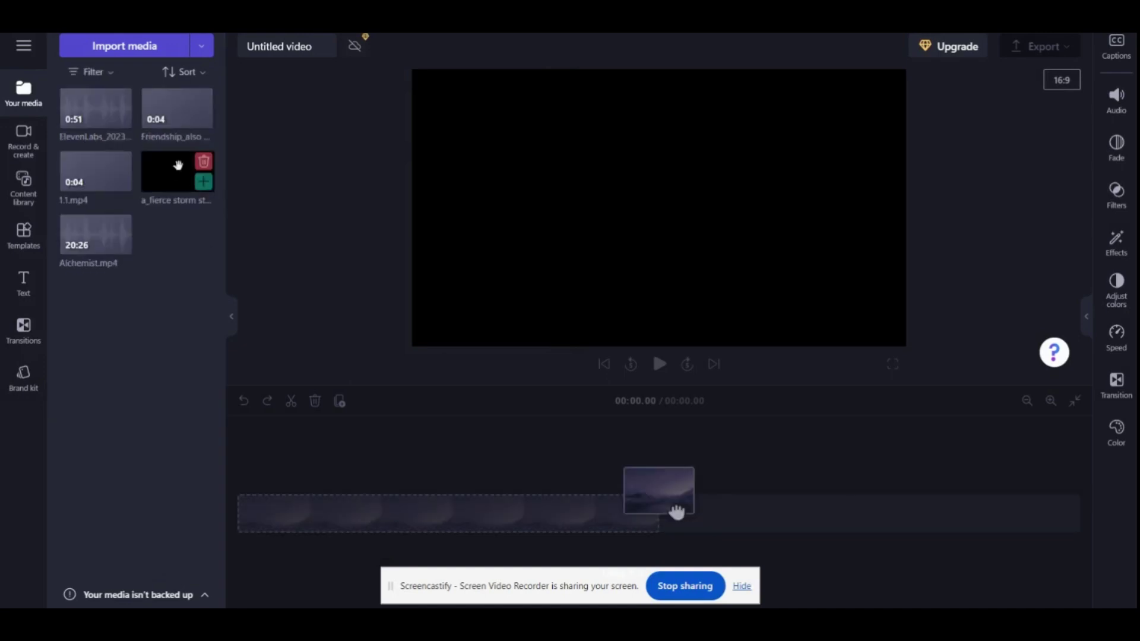
Step: Place the Friendship_also brought clip and 1.1.mp4 one after the other on the timeline, with the ElevenLabs voice-over on the audio track from 0:00
mouse_move(100, 121)
mouse_move(164, 113)
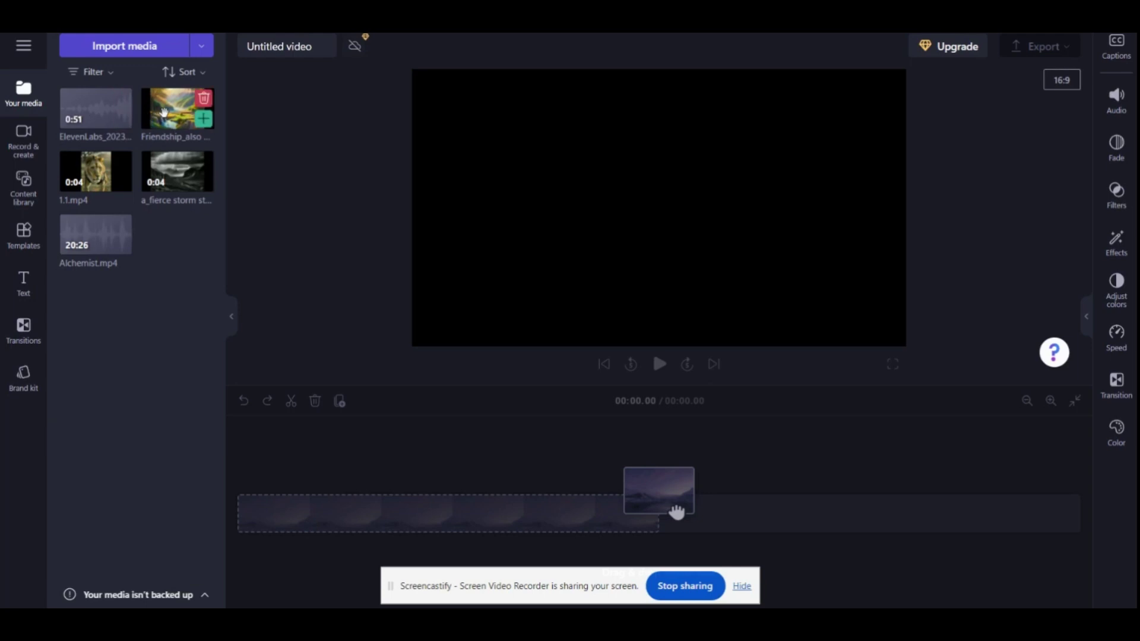
left_click_drag(165, 113, 261, 521)
left_click_drag(95, 172, 621, 522)
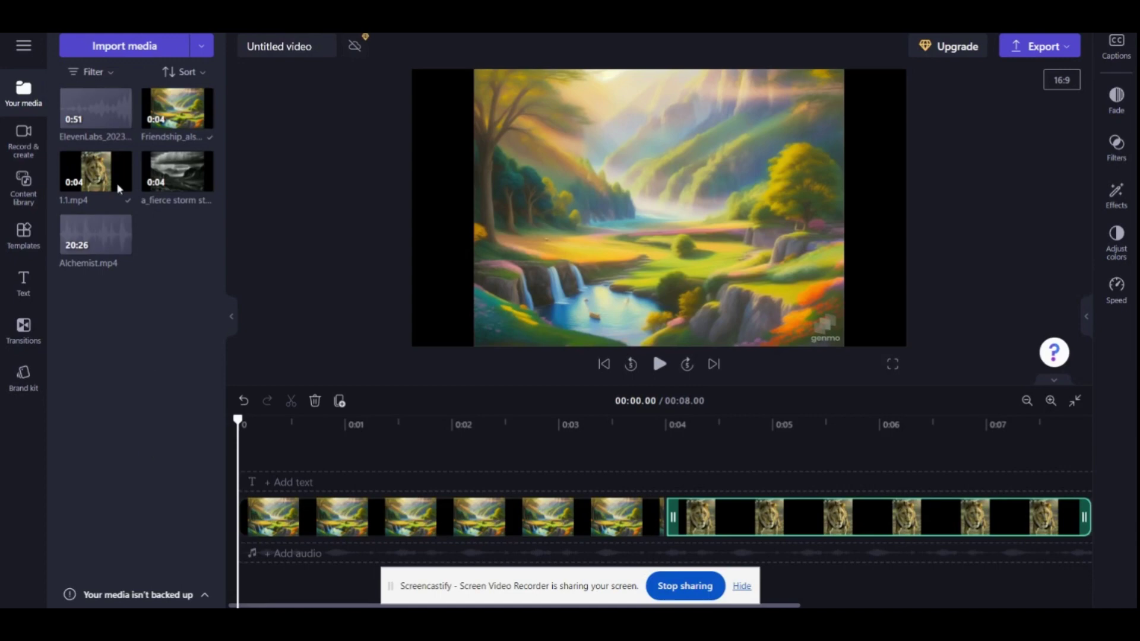
left_click_drag(99, 114, 264, 549)
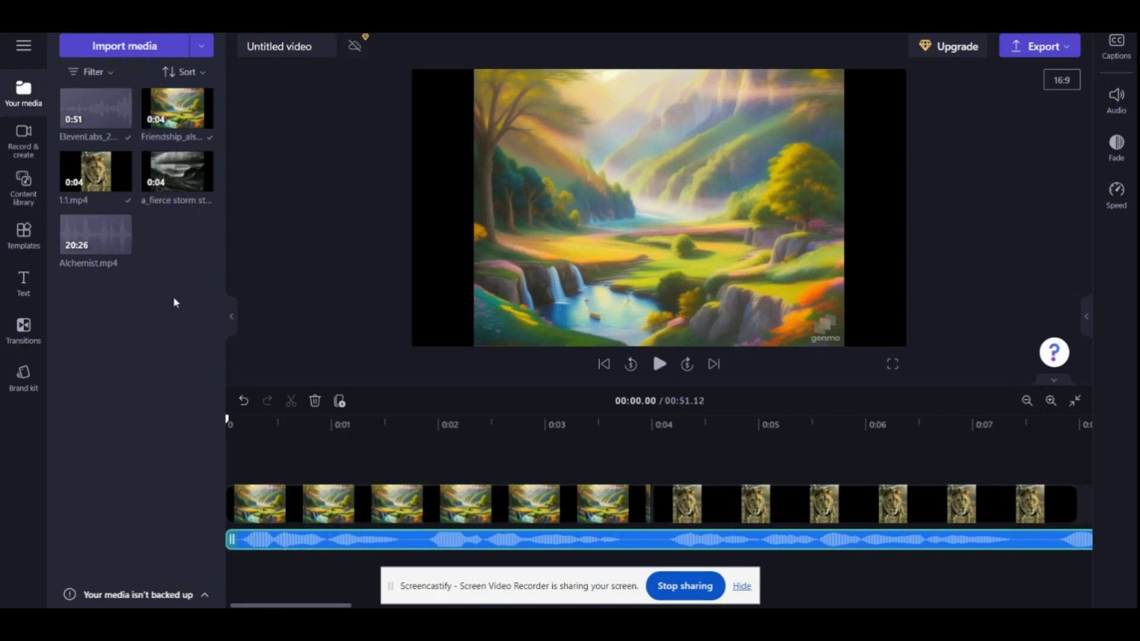
left_click(369, 503)
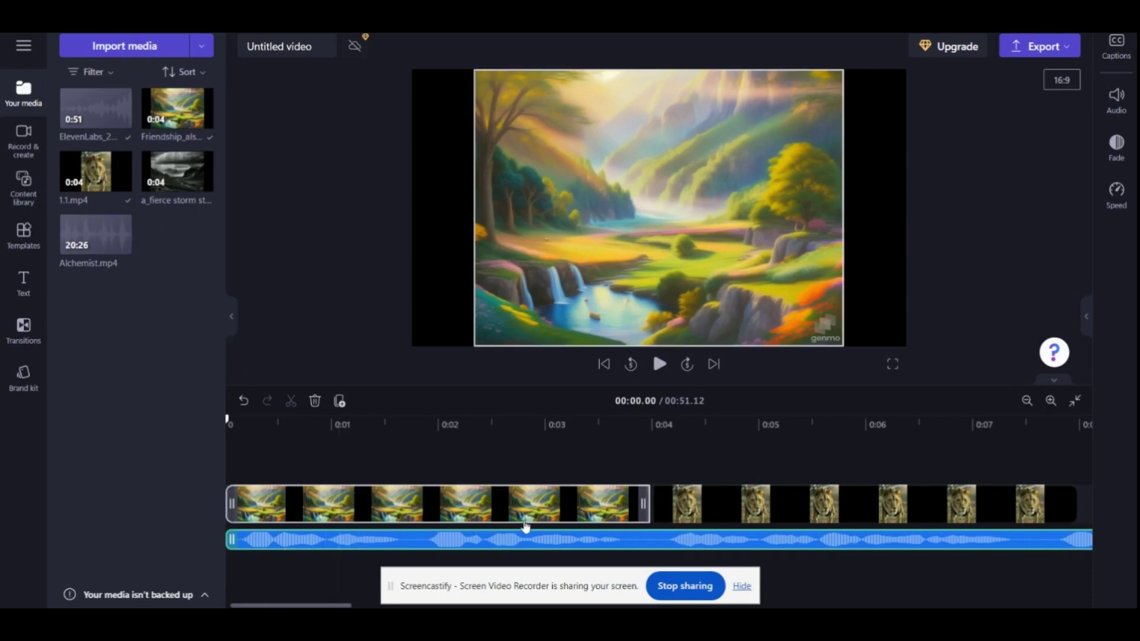
left_click(662, 518)
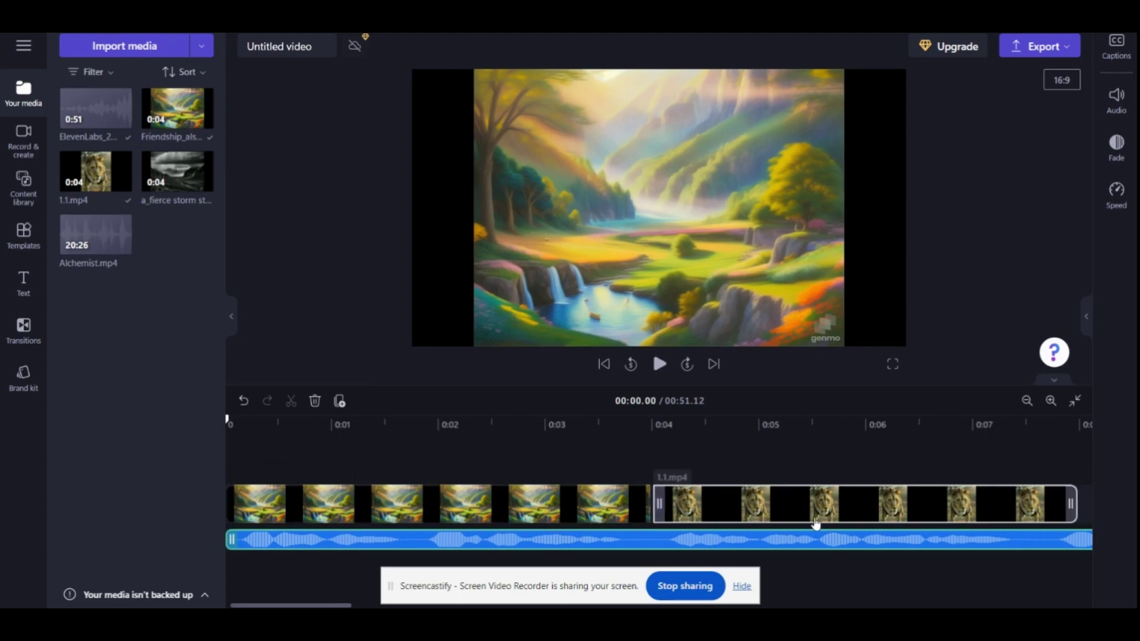
left_click(326, 323)
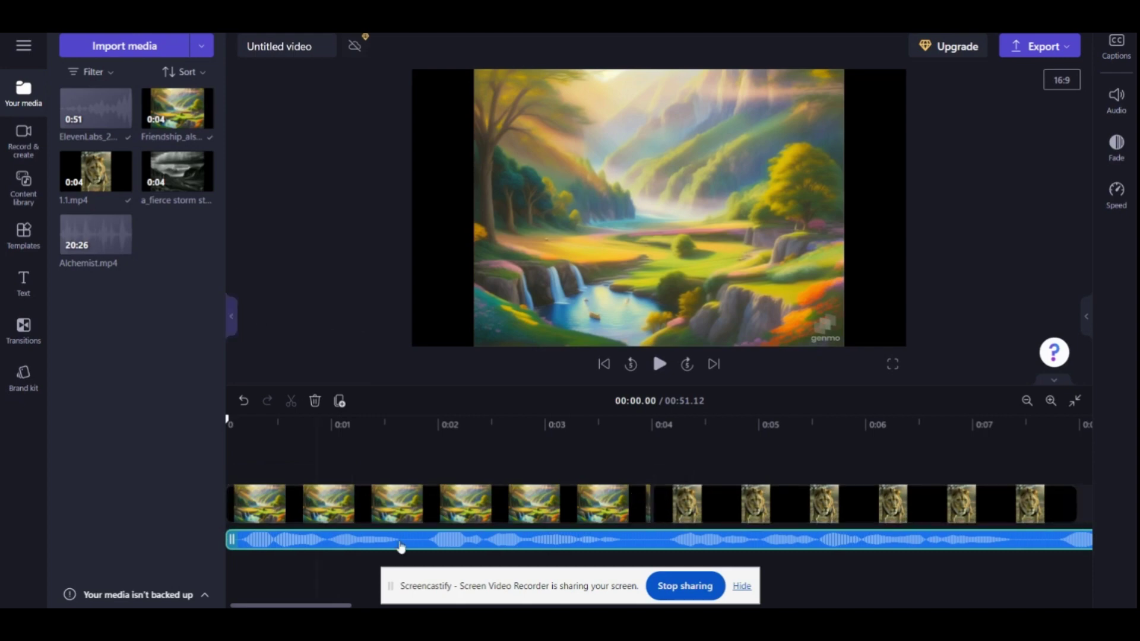
left_click(348, 513)
left_click(331, 542)
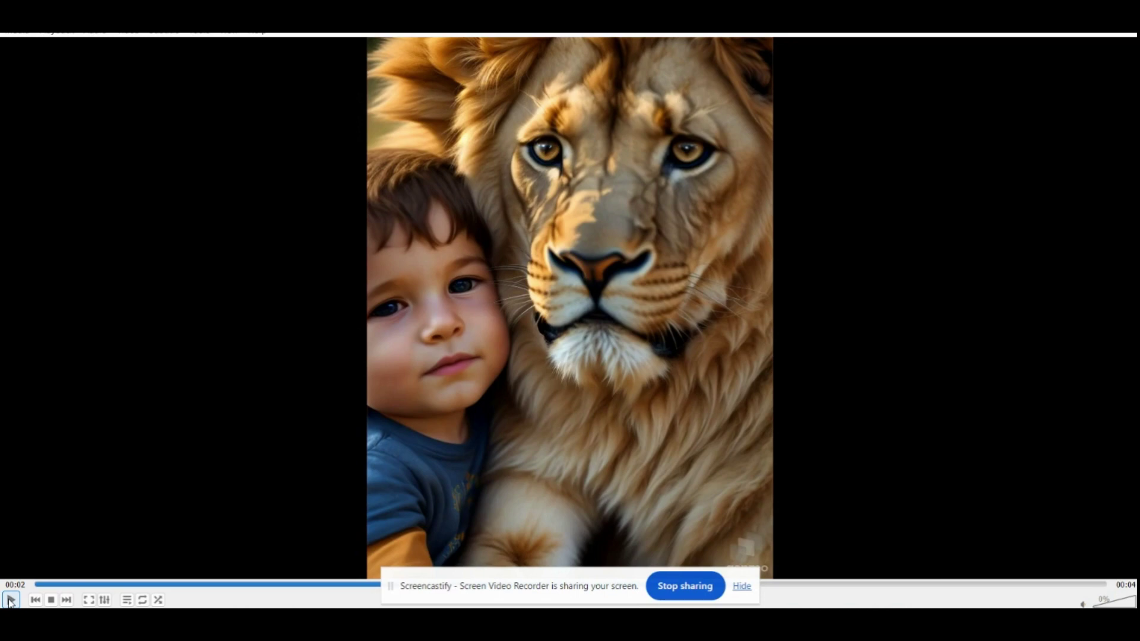
Step: Play the Lion_and a small male boy.mp4 clip and replay it from the start
left_click(10, 601)
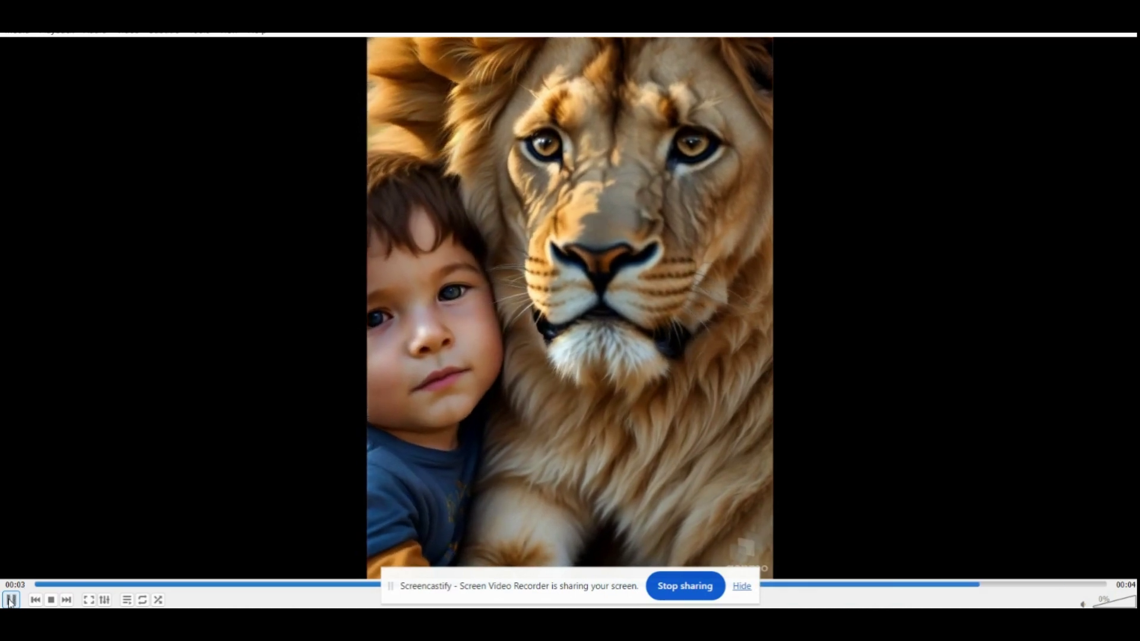
left_click(10, 600)
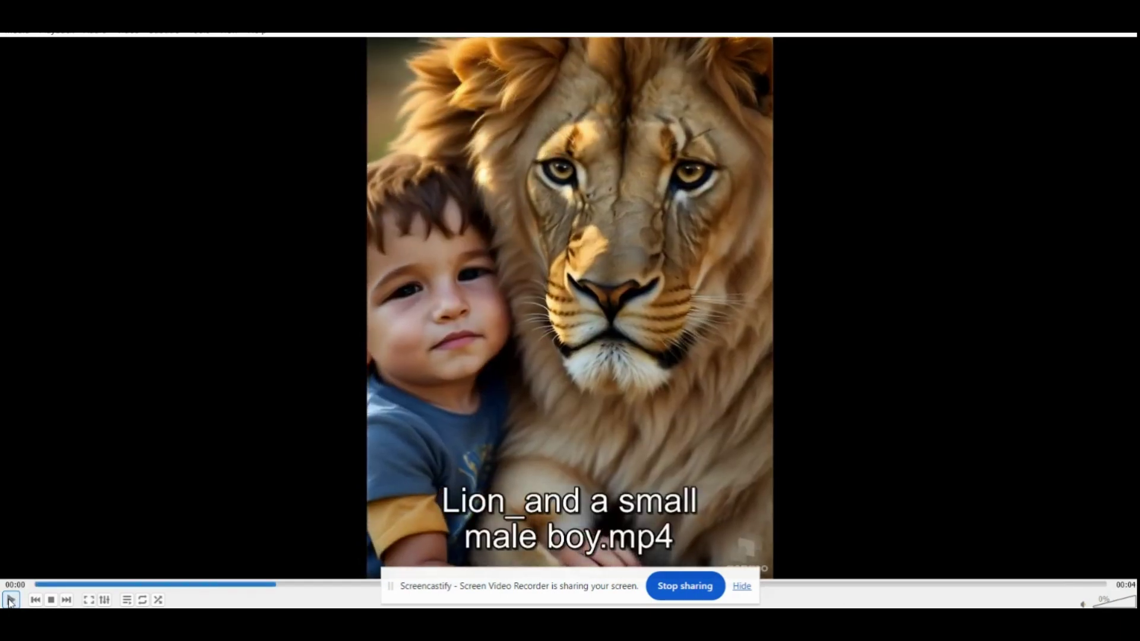